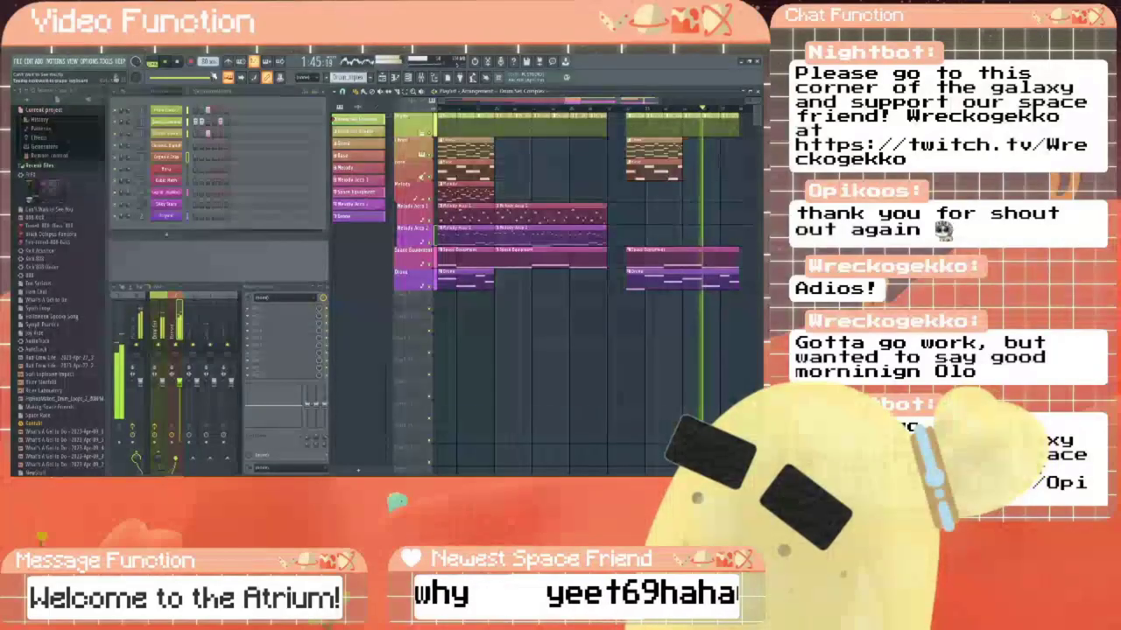
Stop playback and duplicate the orange and brown clips at the start of the playlist's second section directly after themselves.
key(space)
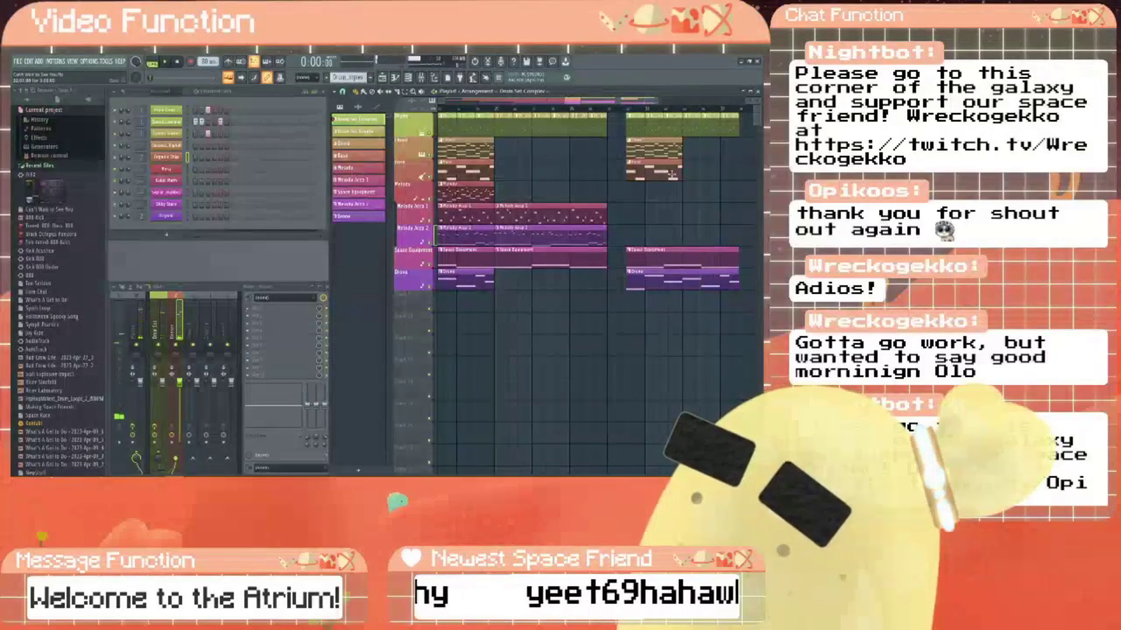
click(688, 168)
right_click(696, 165)
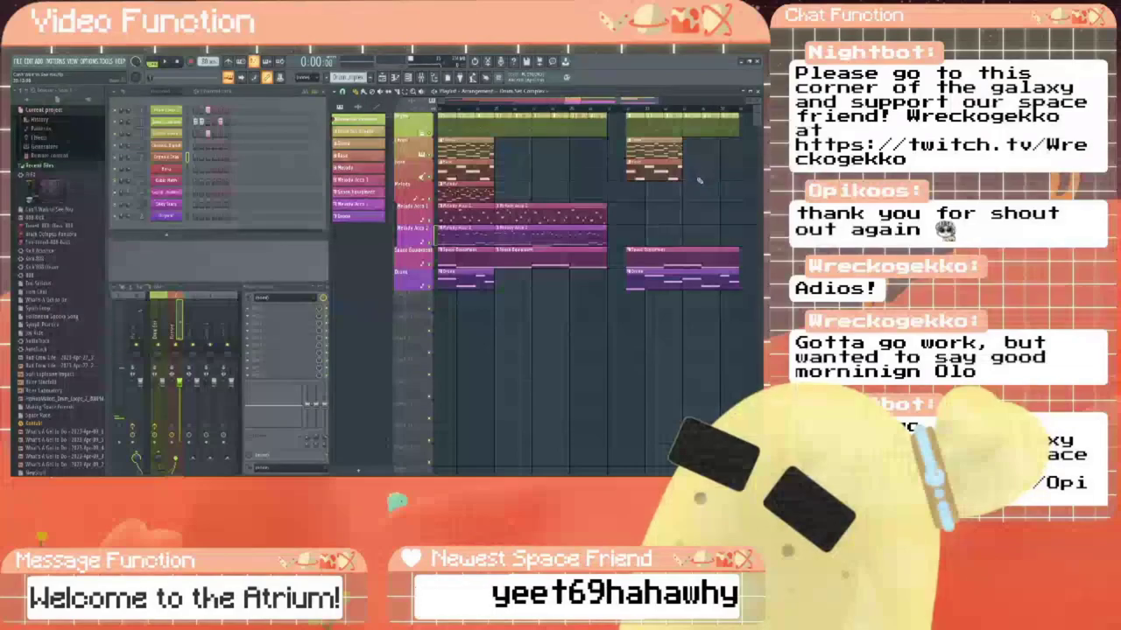
click(654, 152)
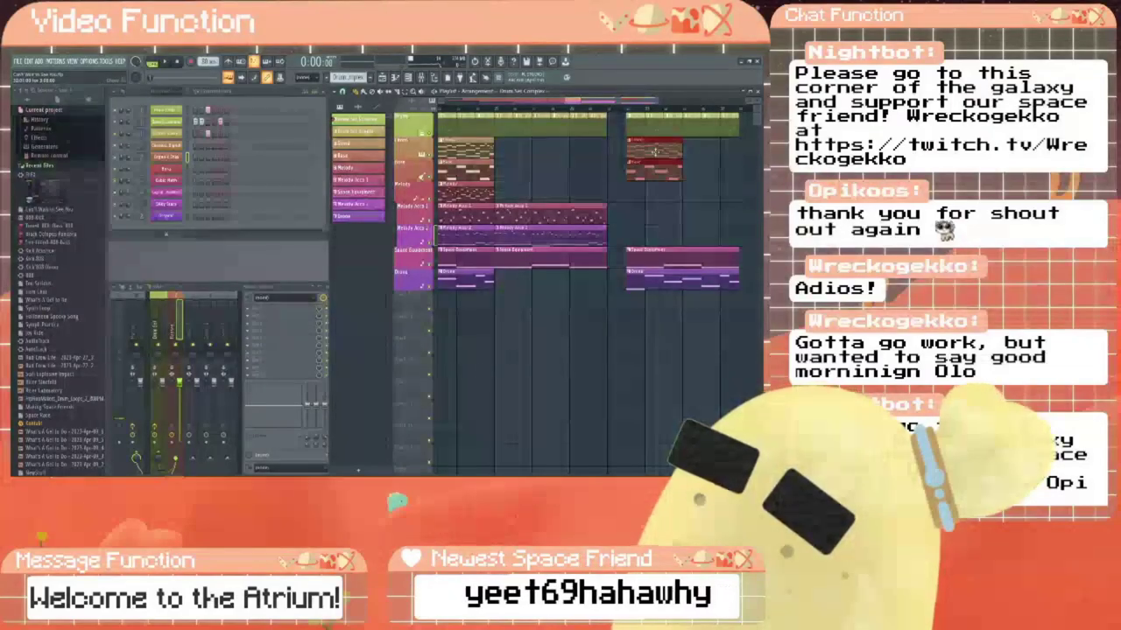
key(ctrl+b)
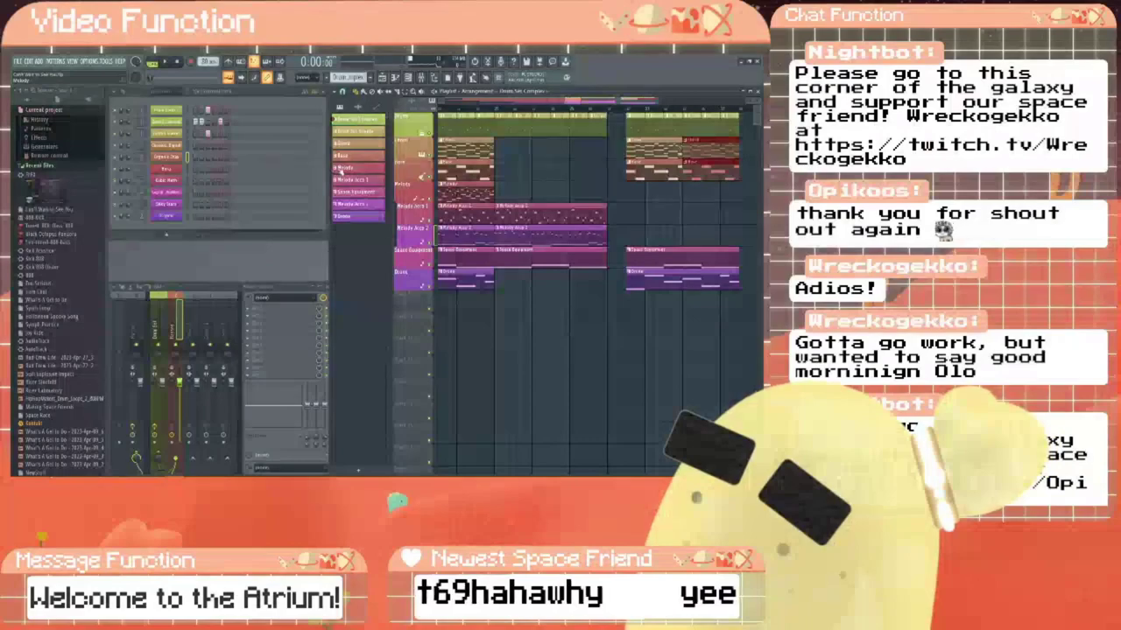
Clone the Melody pattern and move the copy to the end of the pattern list.
right_click(338, 166)
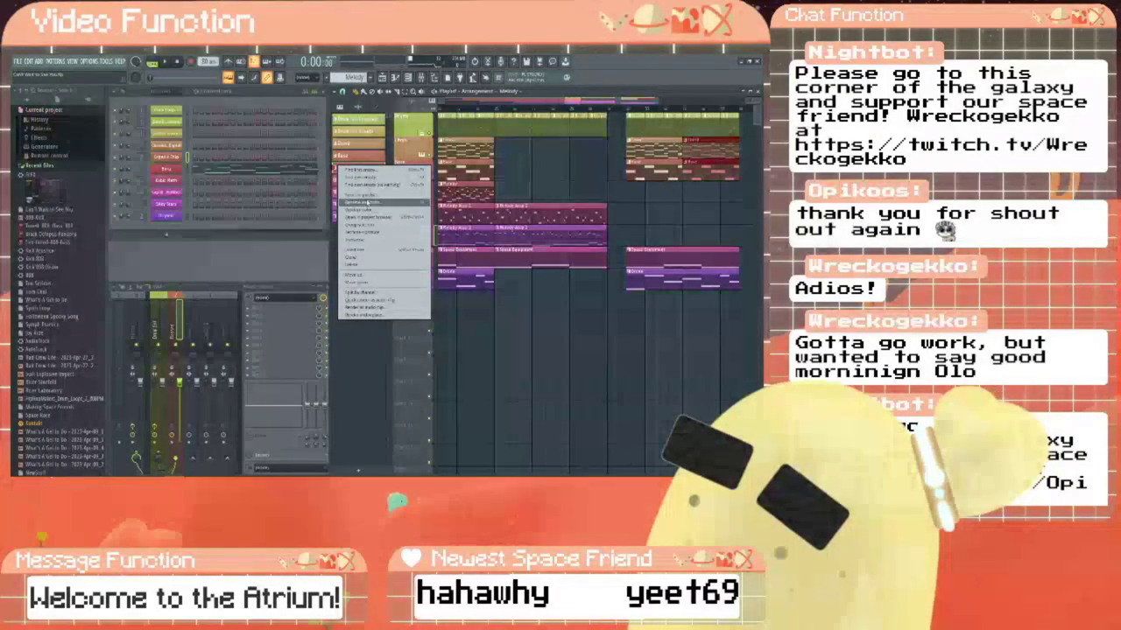
click(354, 257)
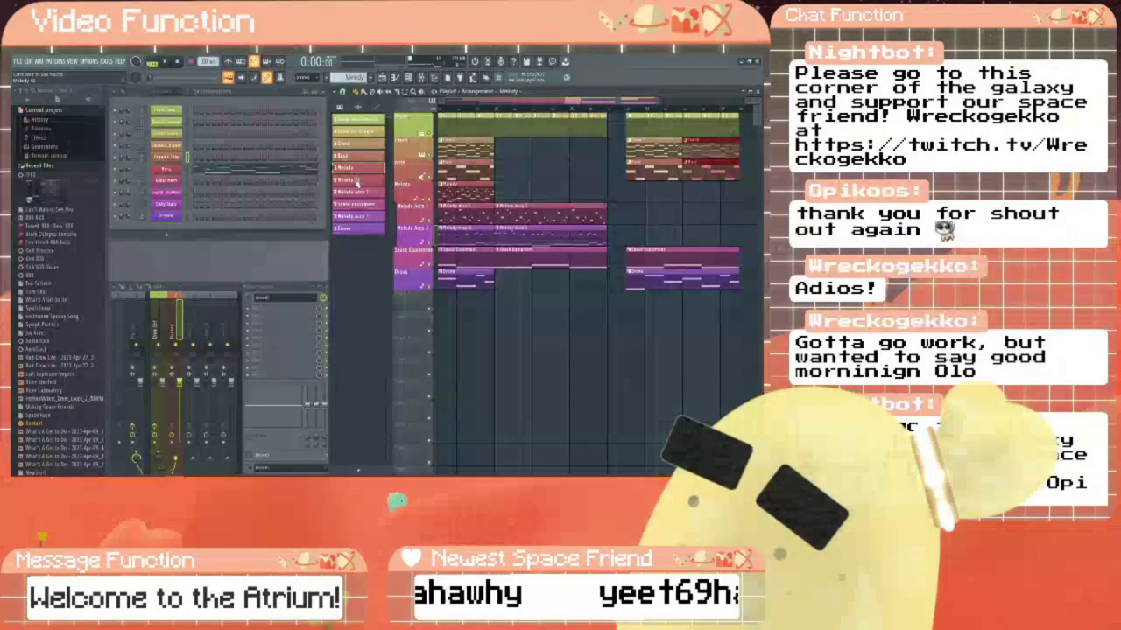
drag(358, 237, 356, 231)
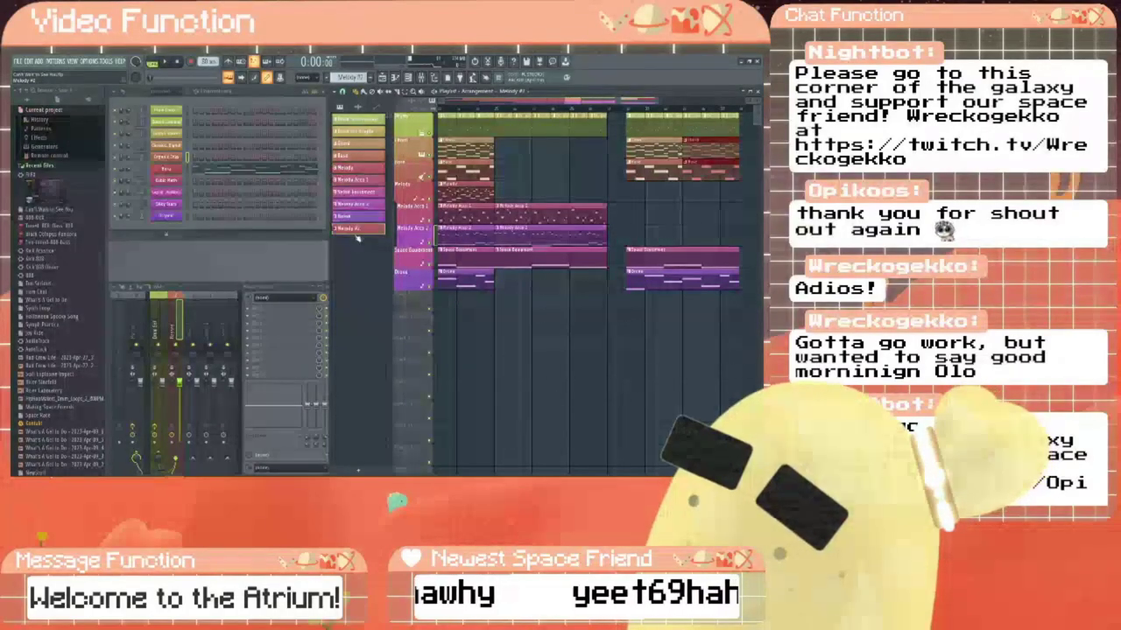
Rename the cloned Melody pattern as Chorus Melody.
right_click(354, 229)
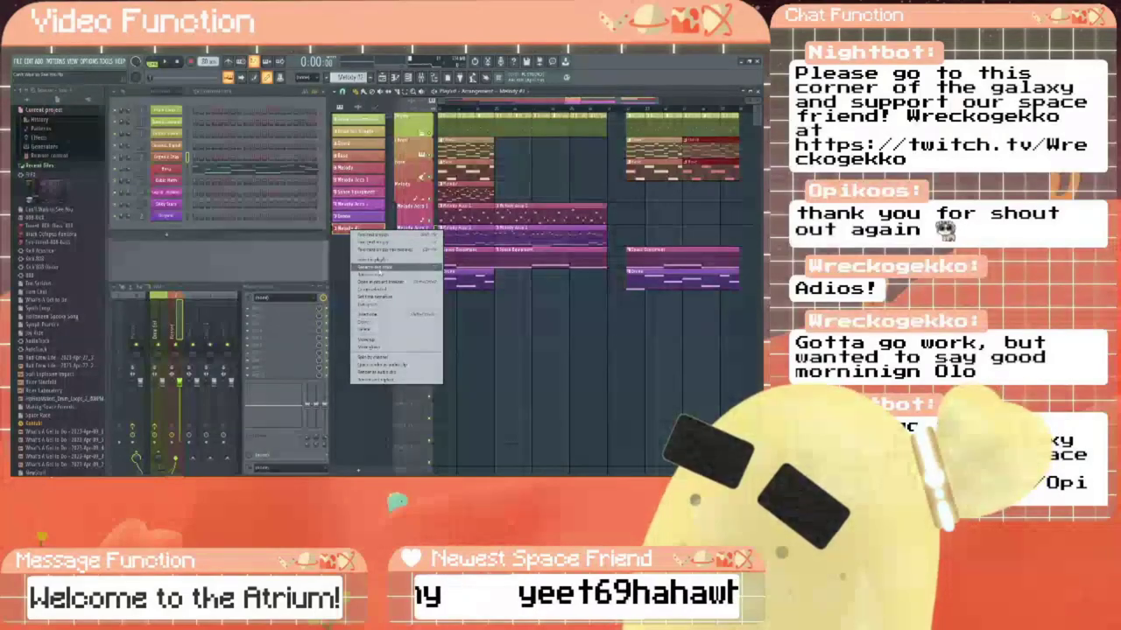
click(378, 267)
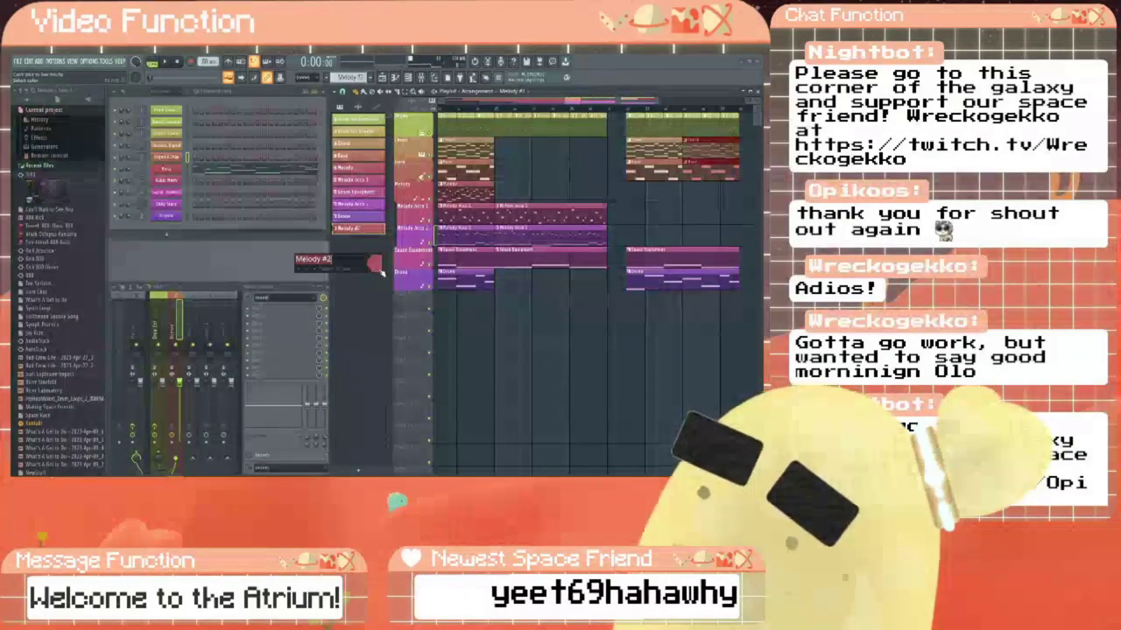
text(Chorus Mel)
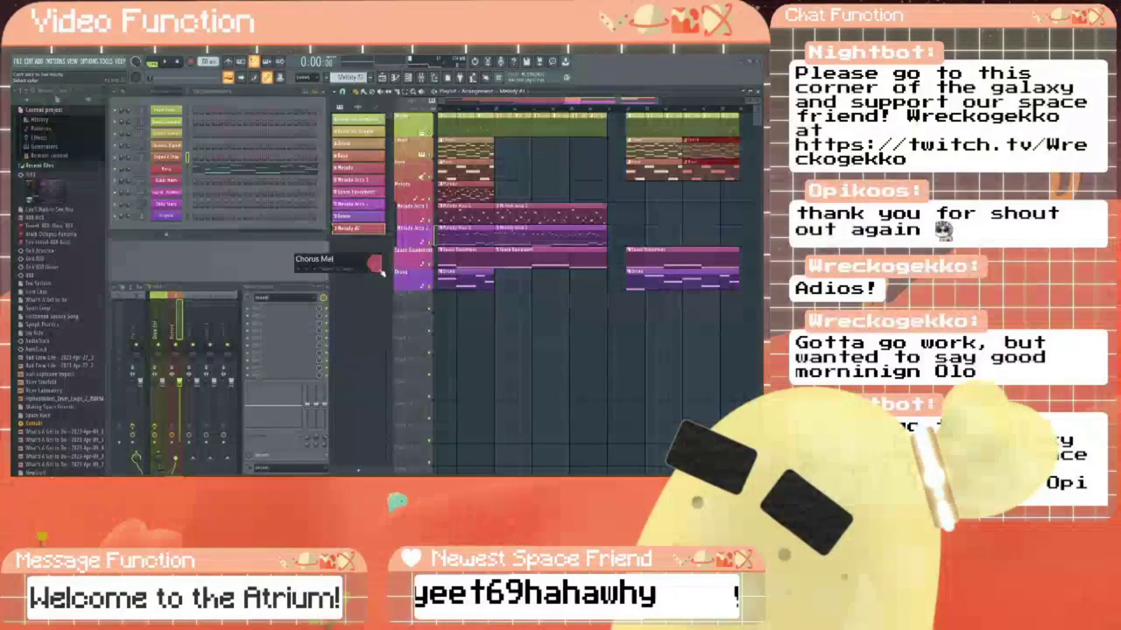
key(Return)
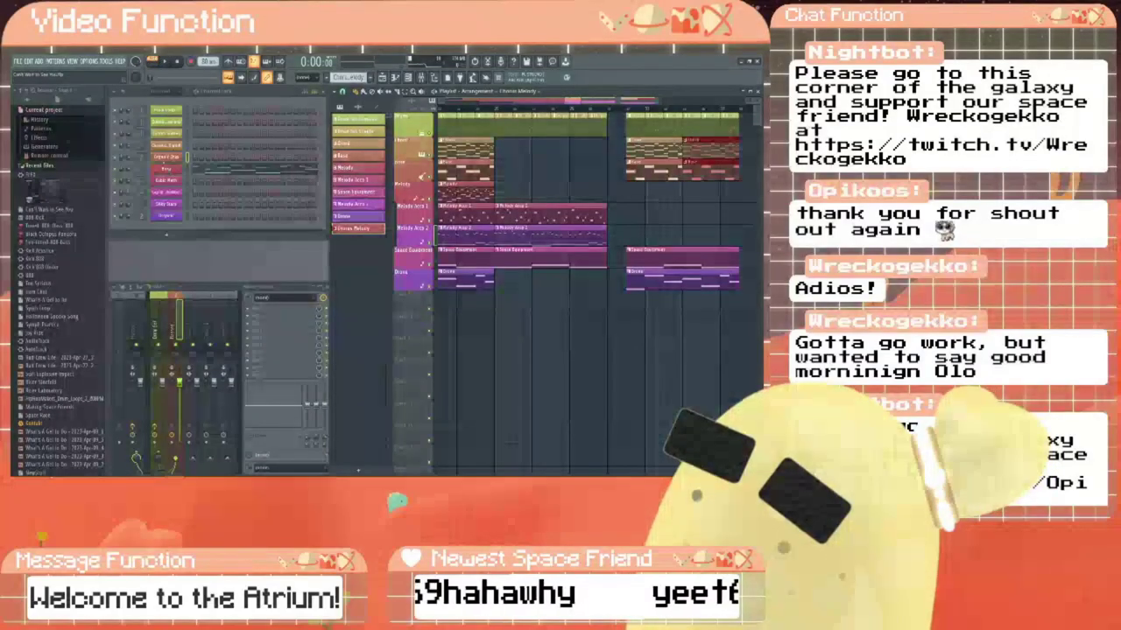
Open the Chorus Melody pattern's notes in the piano roll and bring the full note range into view.
right_click(166, 168)
click(198, 169)
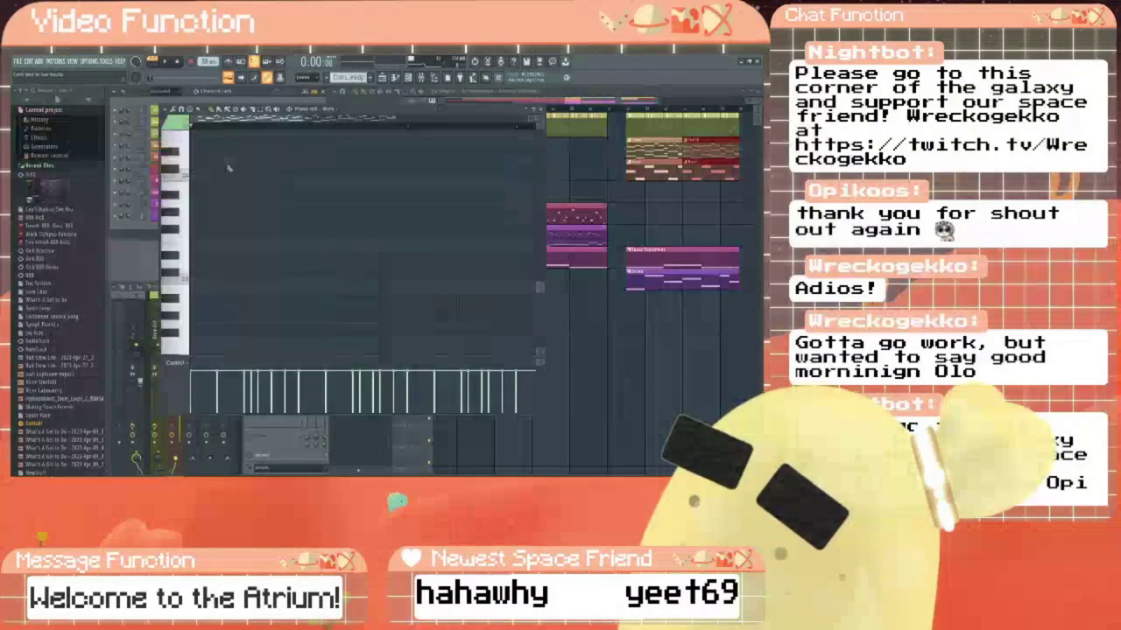
scroll(243, 166, up, 10)
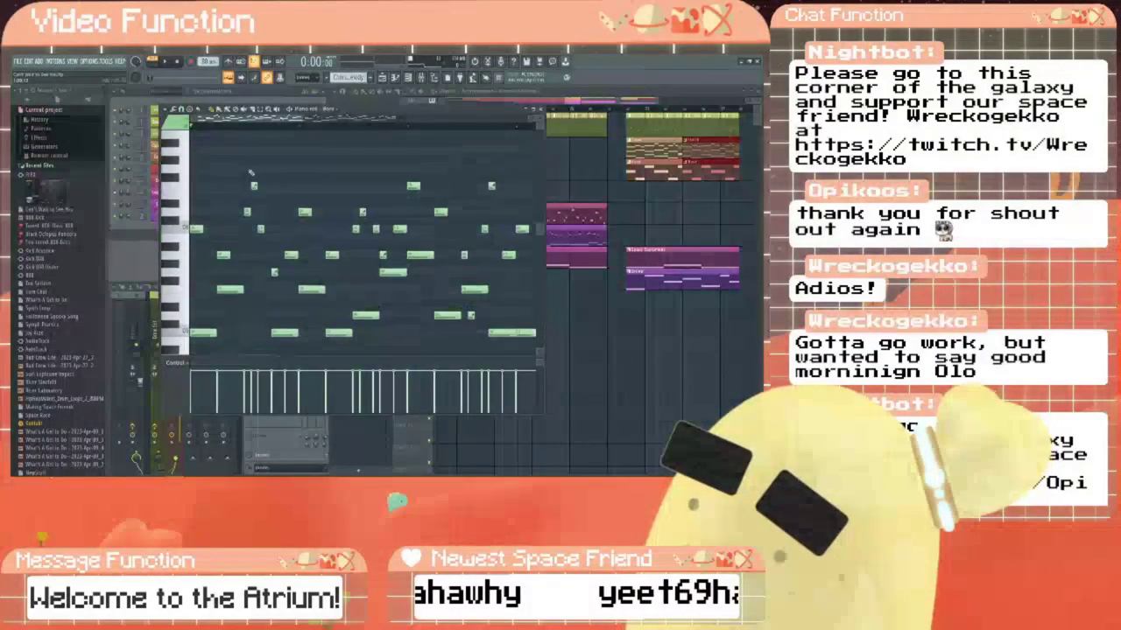
scroll(252, 204, down, 1)
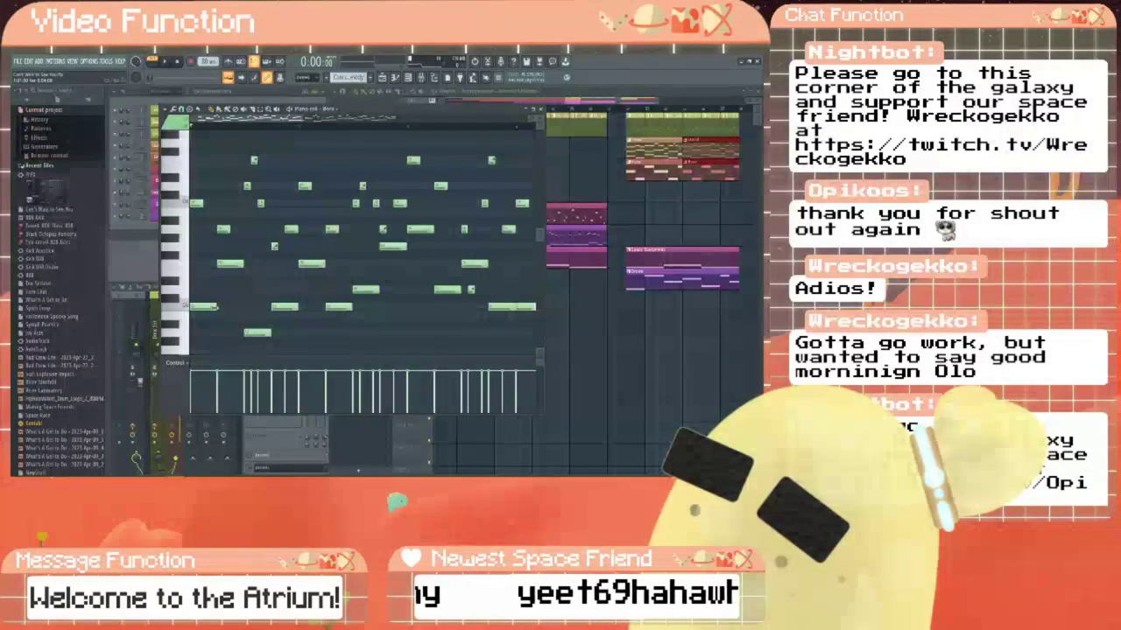
scroll(219, 308, up, 3)
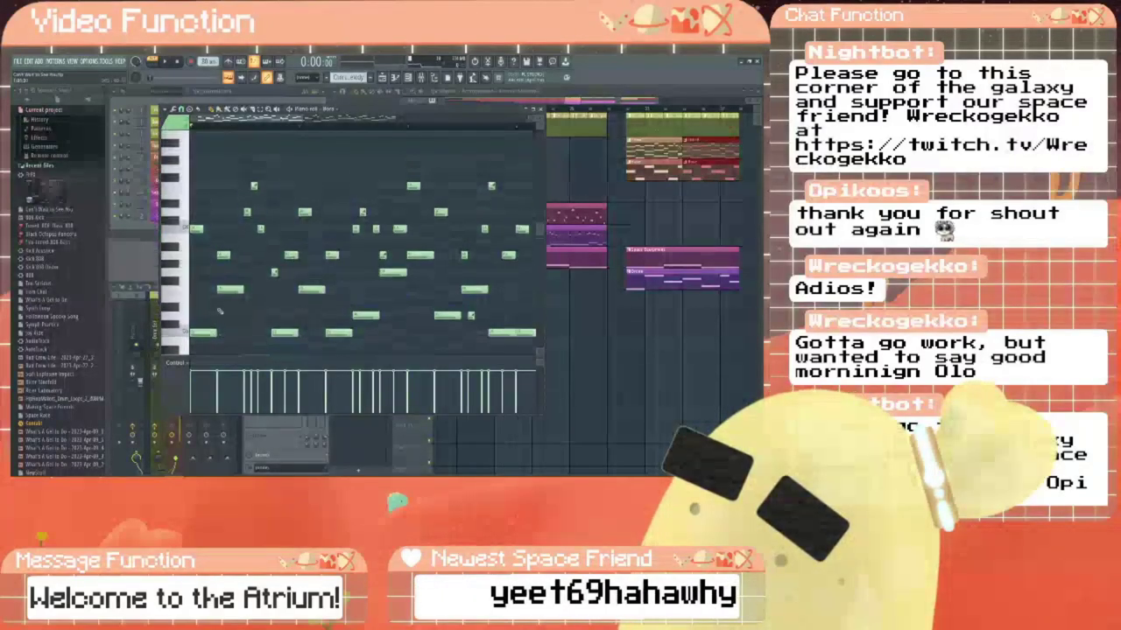
scroll(219, 310, down, 2)
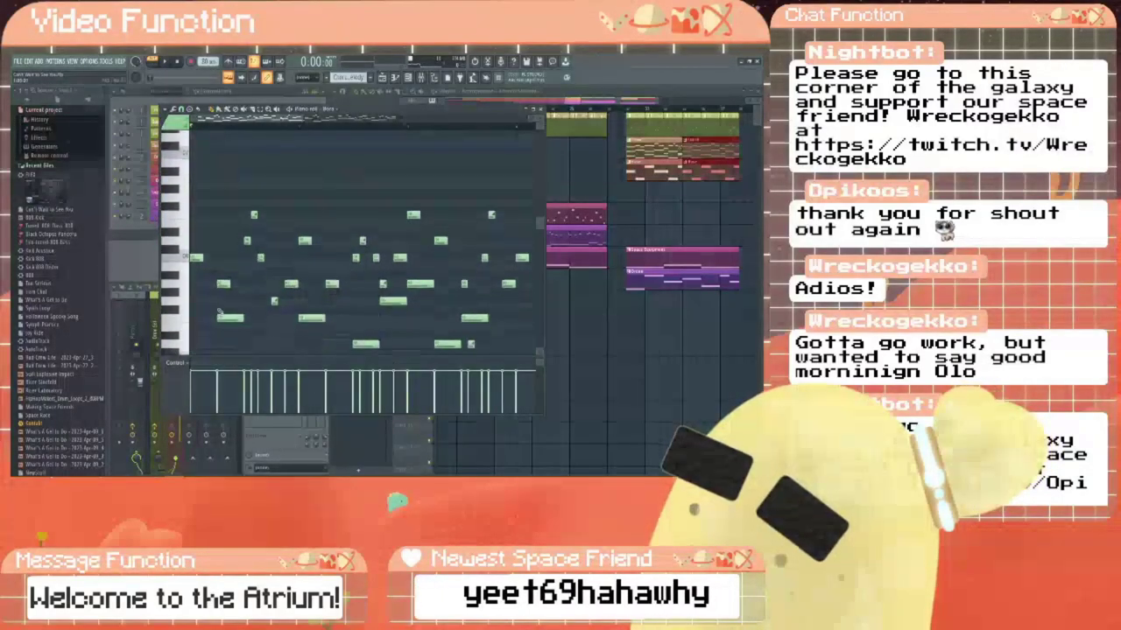
Play the pattern and shift the second upper note of each of the first three bars slightly later.
click(167, 62)
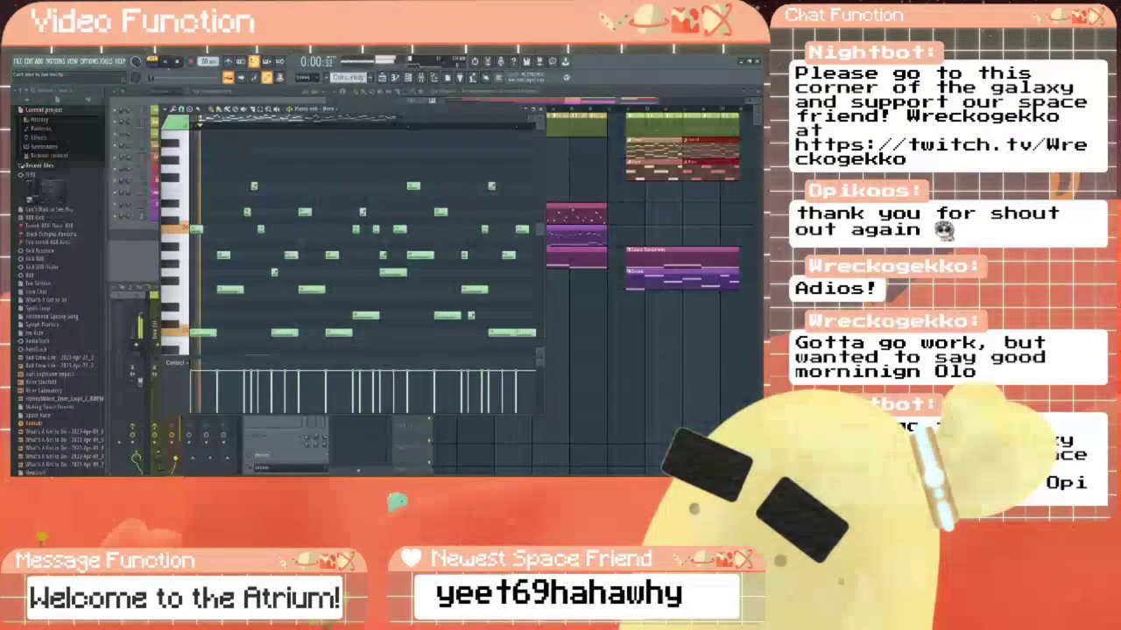
scroll(219, 262, down, 1)
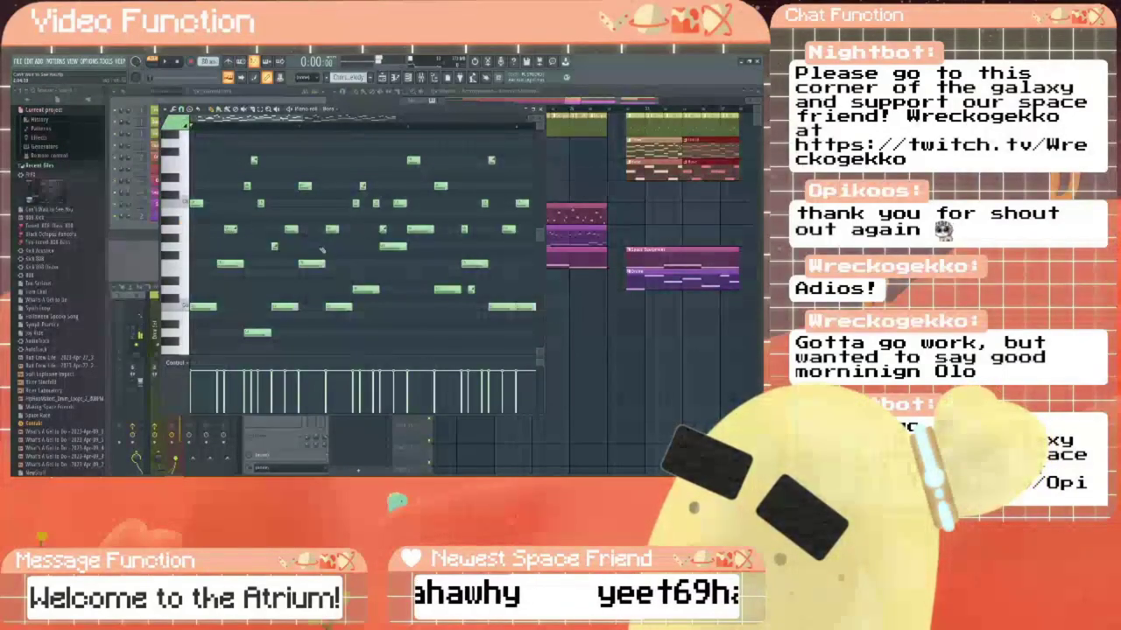
click(164, 62)
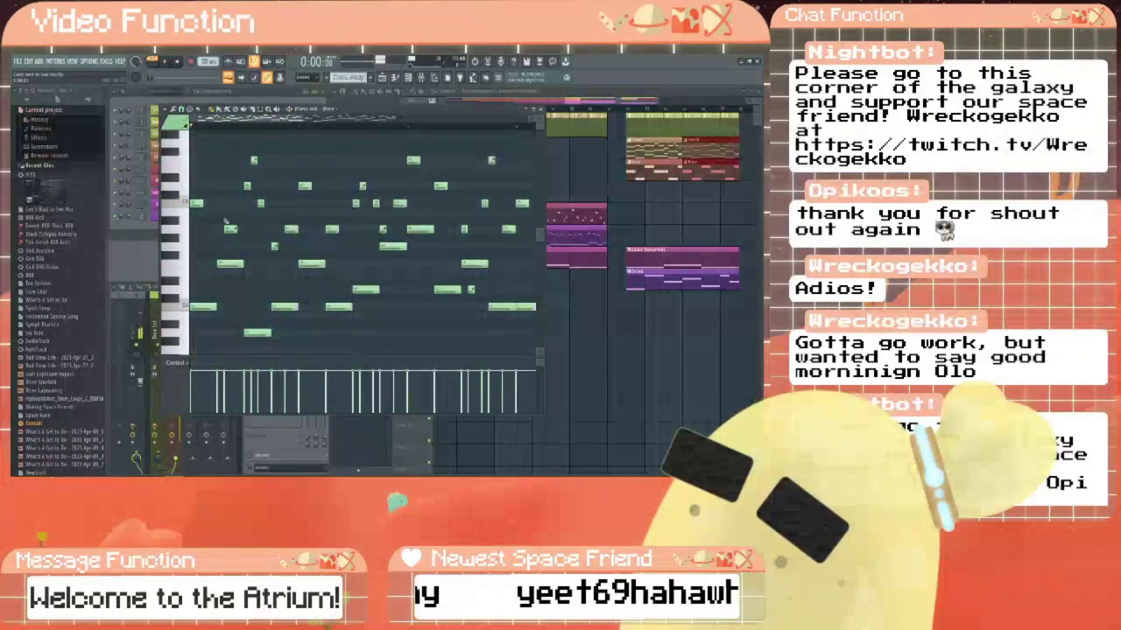
click(332, 230)
drag(334, 230, 340, 231)
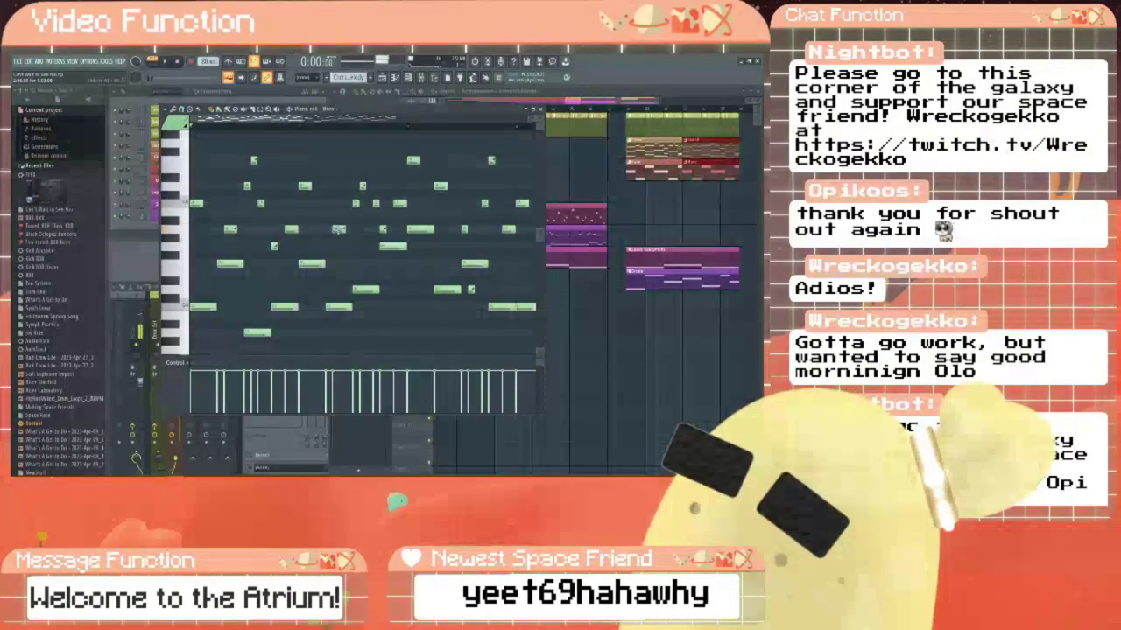
click(443, 187)
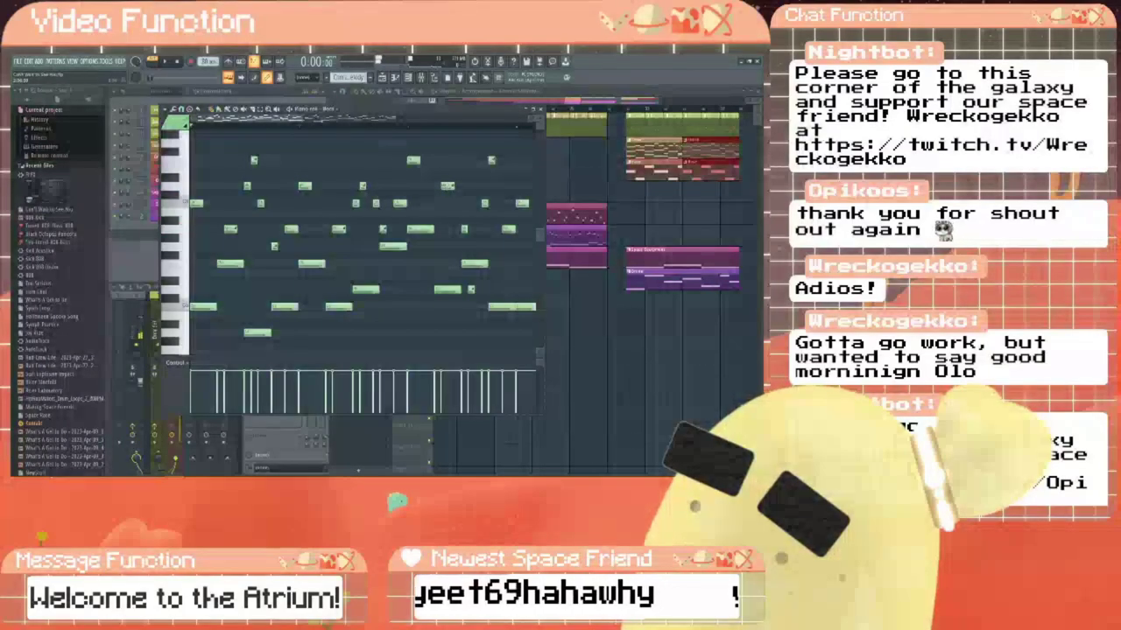
Replace the second upper note in the remaining bars of the pattern with one placed slightly later.
drag(278, 119, 338, 131)
right_click(352, 229)
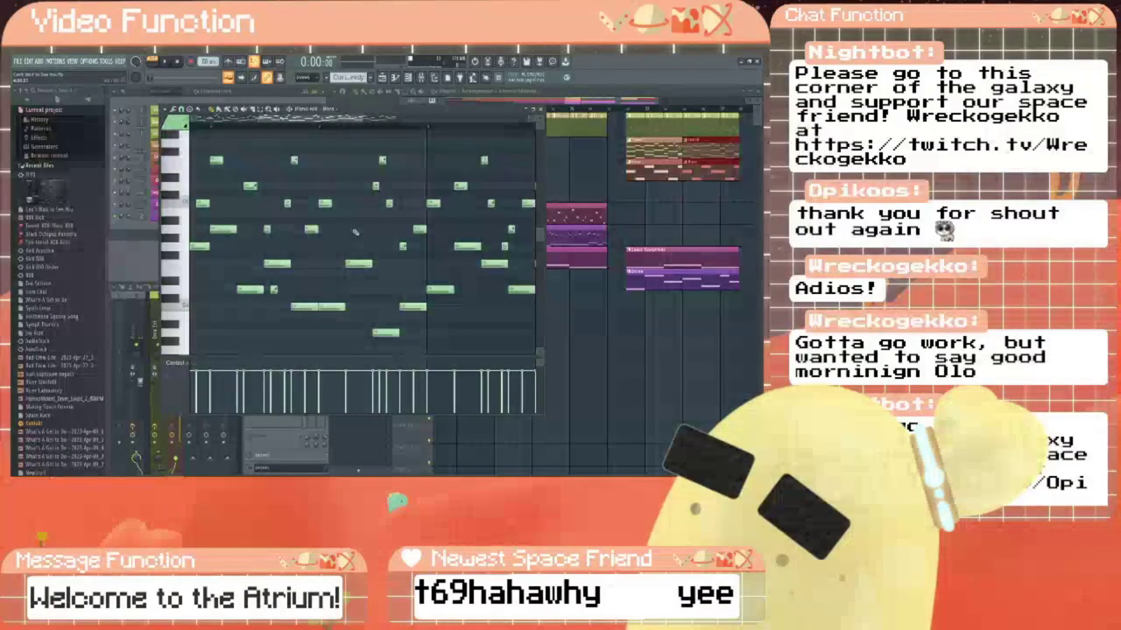
click(358, 231)
drag(285, 119, 322, 124)
right_click(332, 186)
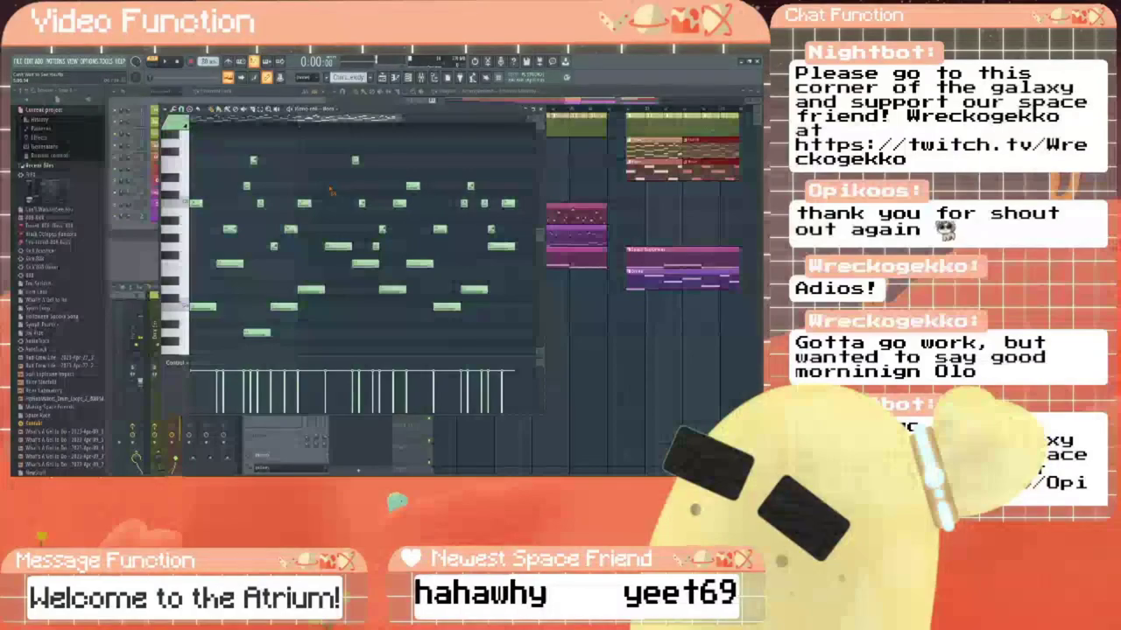
click(335, 187)
drag(297, 120, 314, 119)
right_click(391, 229)
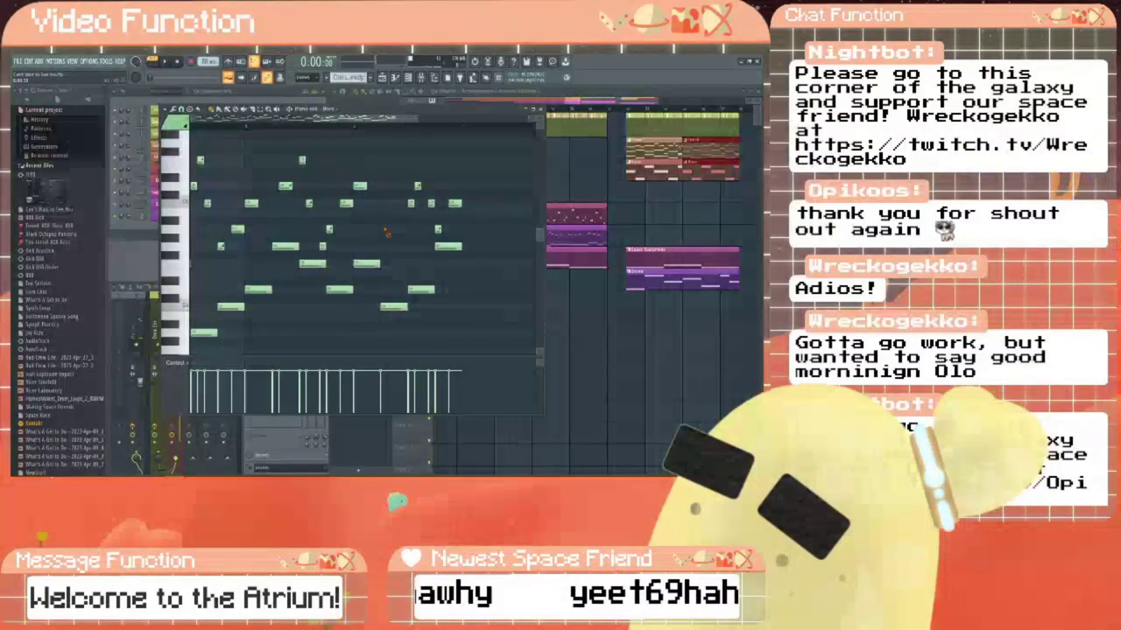
Play the pattern from its start and break the opening upper and lower notes into two short notes each.
drag(336, 120, 219, 120)
click(165, 61)
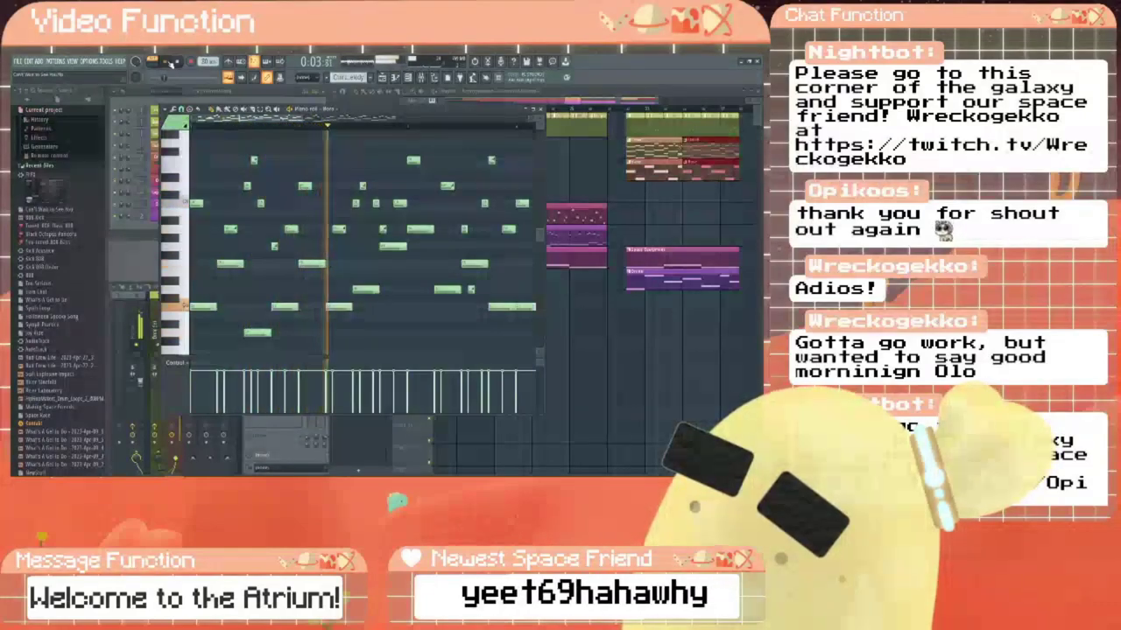
click(179, 63)
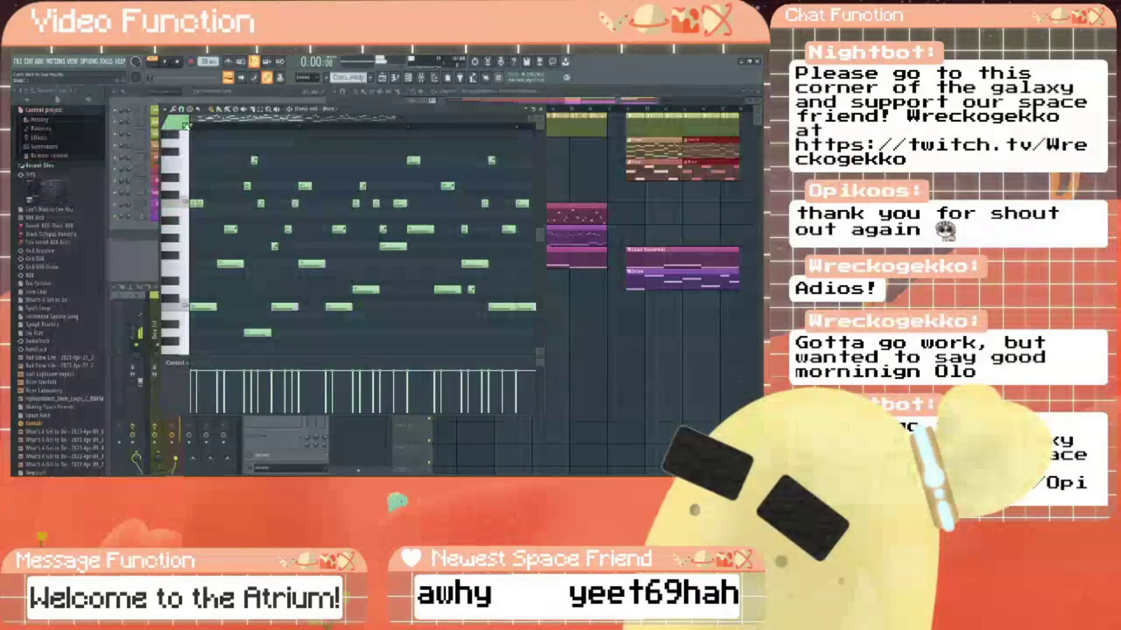
key(space)
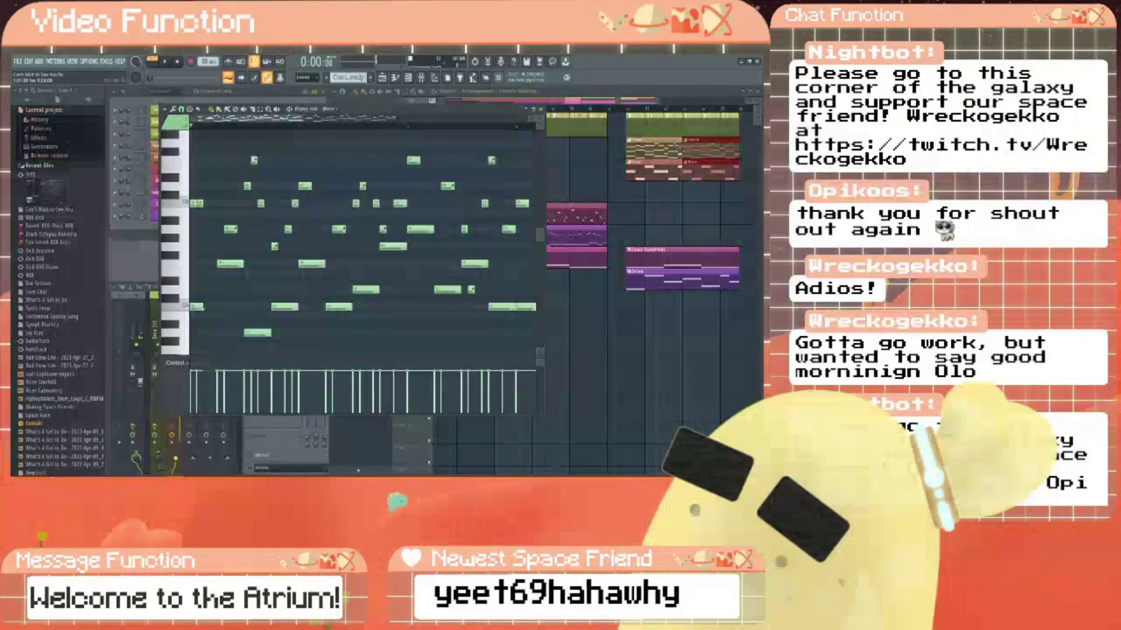
click(209, 290)
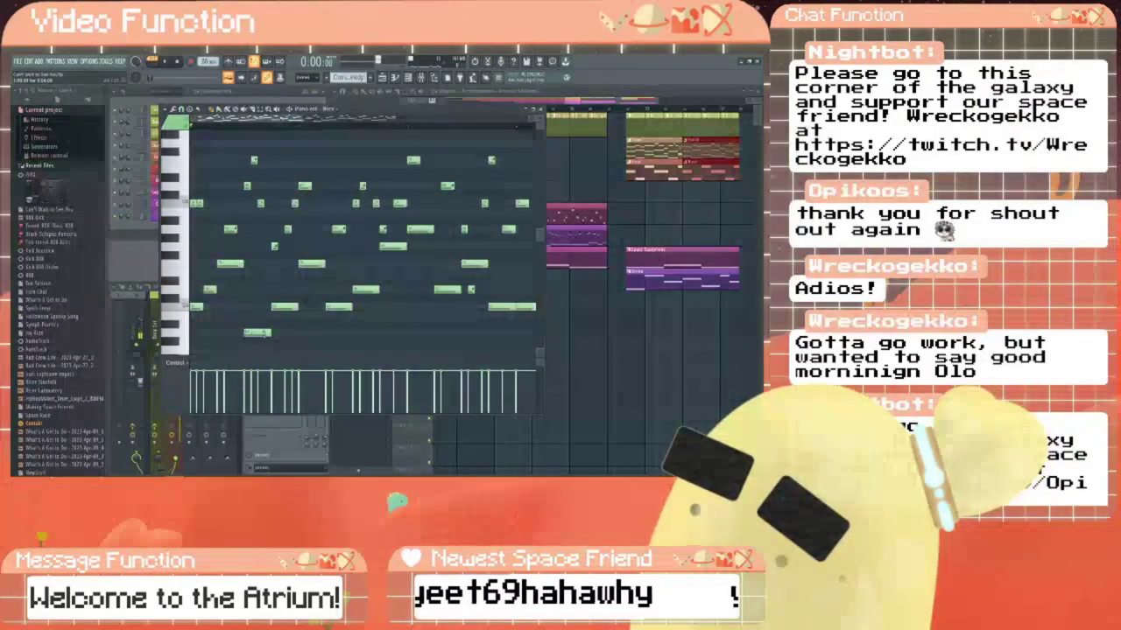
Try shortening the lowest note in the first bar and play the opening of the pattern.
drag(270, 333, 265, 334)
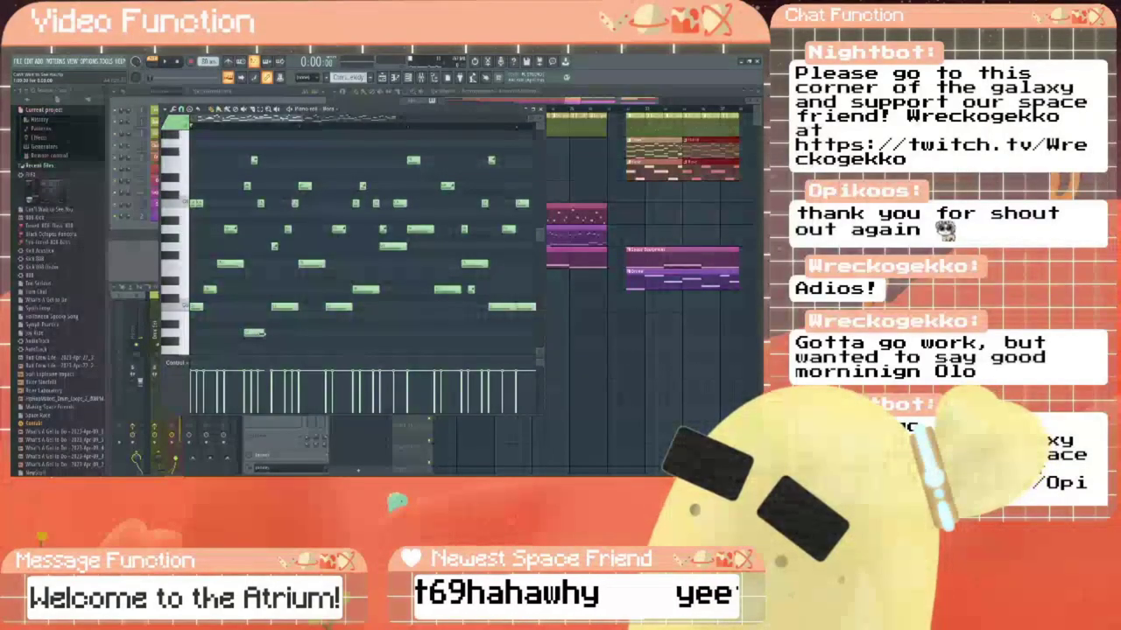
click(287, 229)
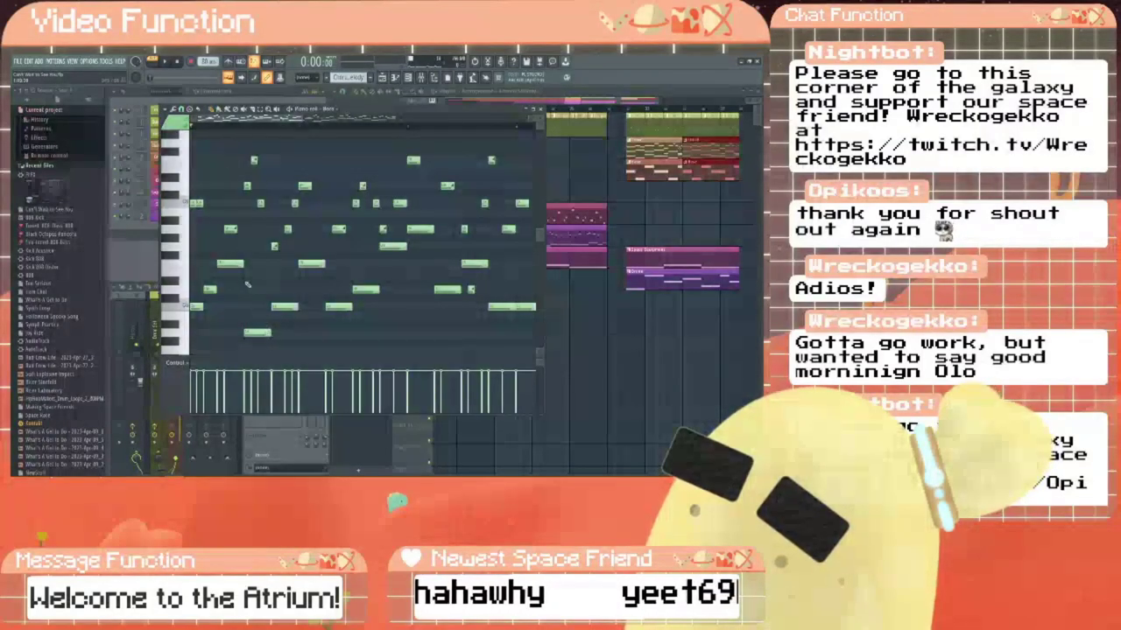
key(space)
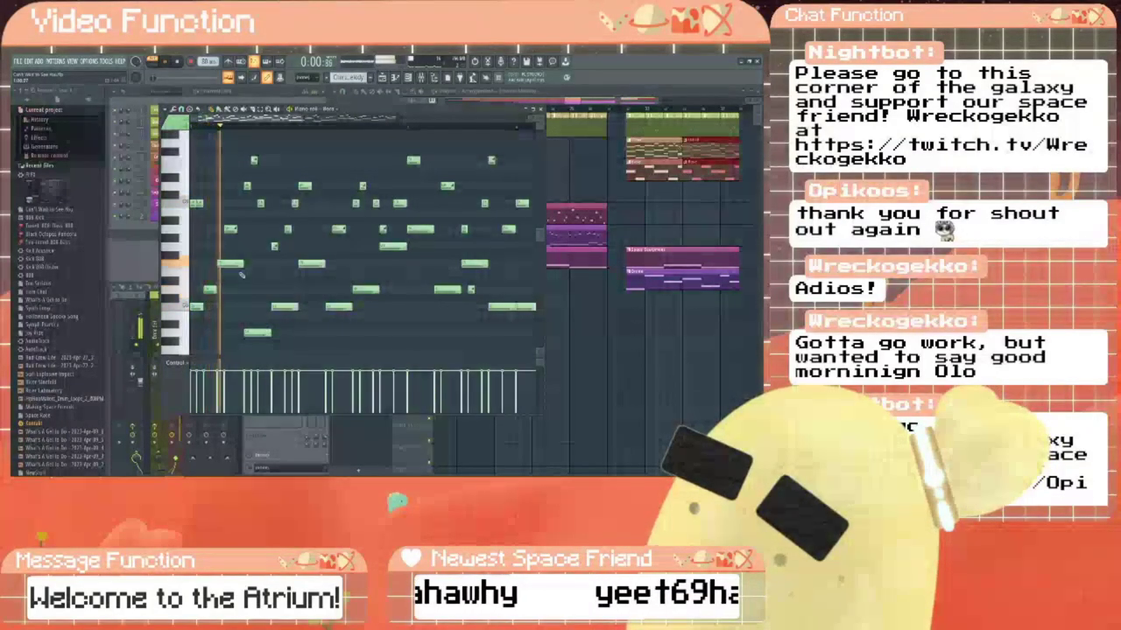
key(space)
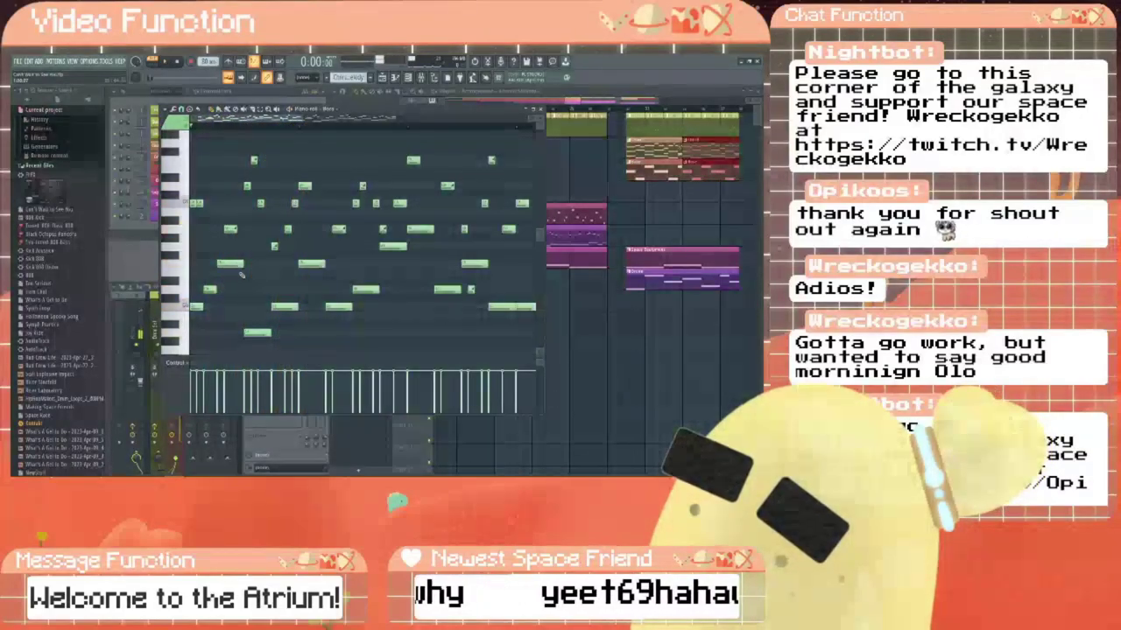
Transpose the upper notes of the pattern's opening phrase up one octave and play the phrase.
scroll(241, 275, up, 3)
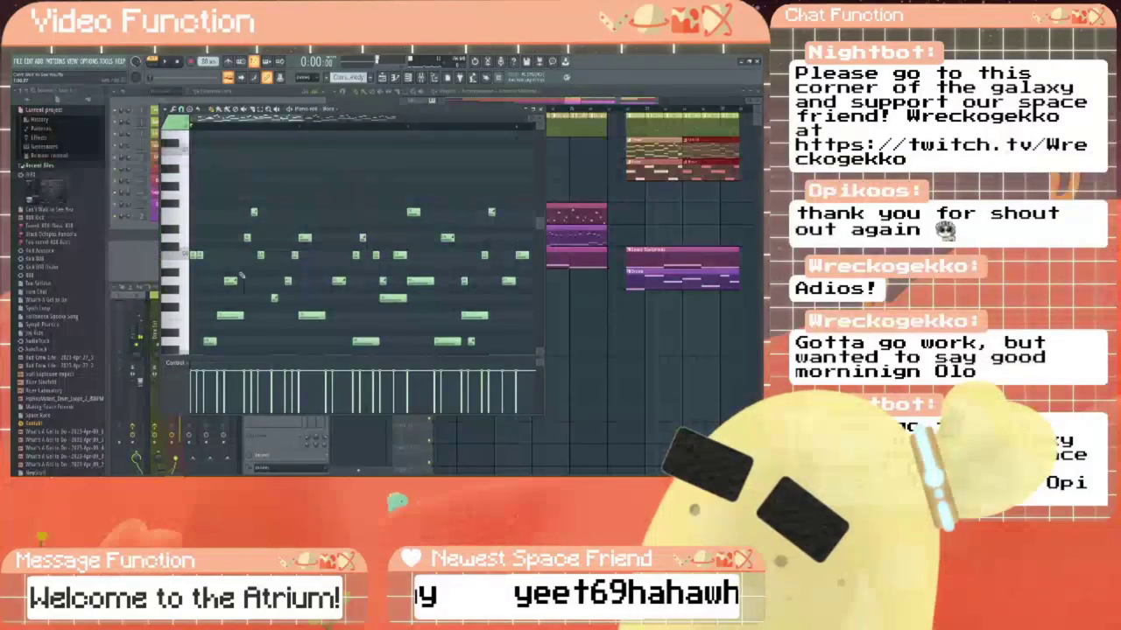
drag(200, 205, 213, 249)
right_click(223, 247)
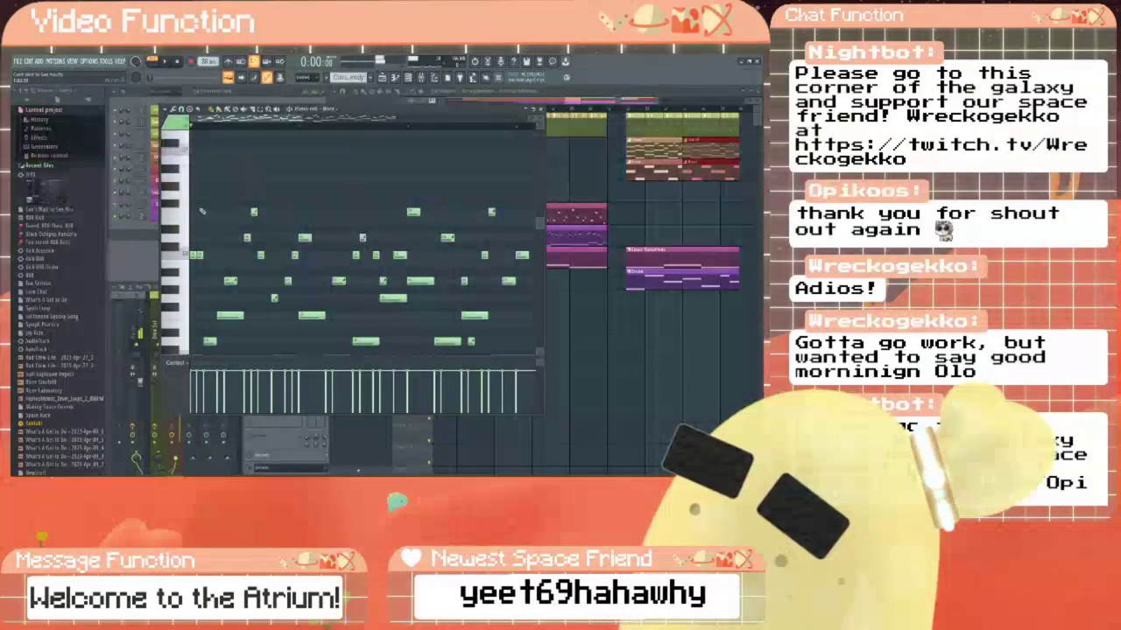
drag(193, 182, 299, 305)
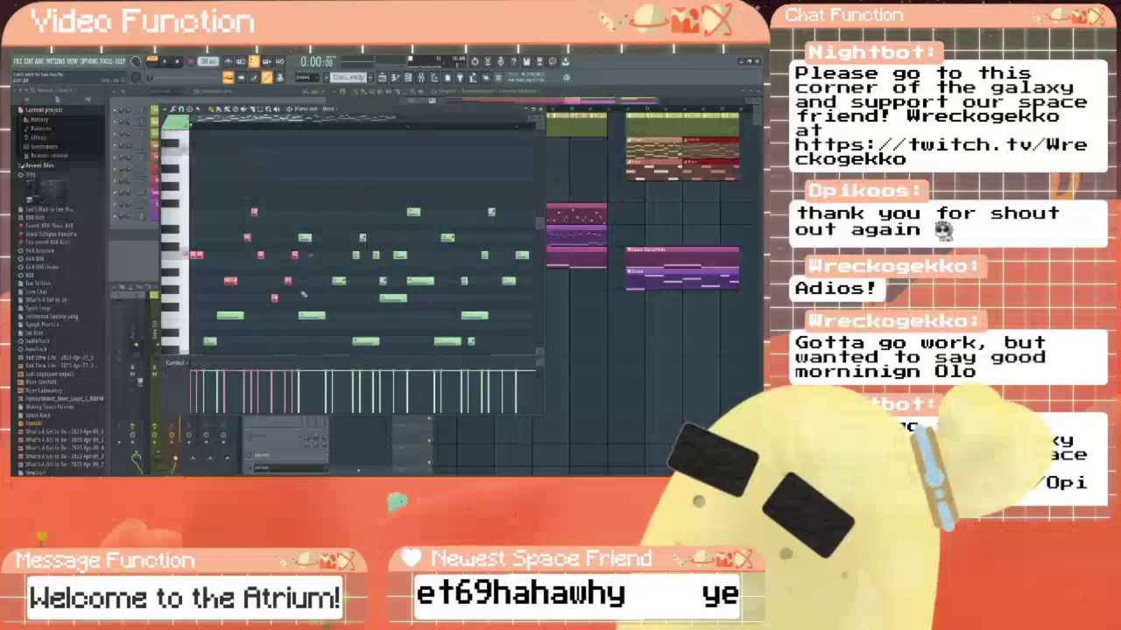
key(ctrl+Up)
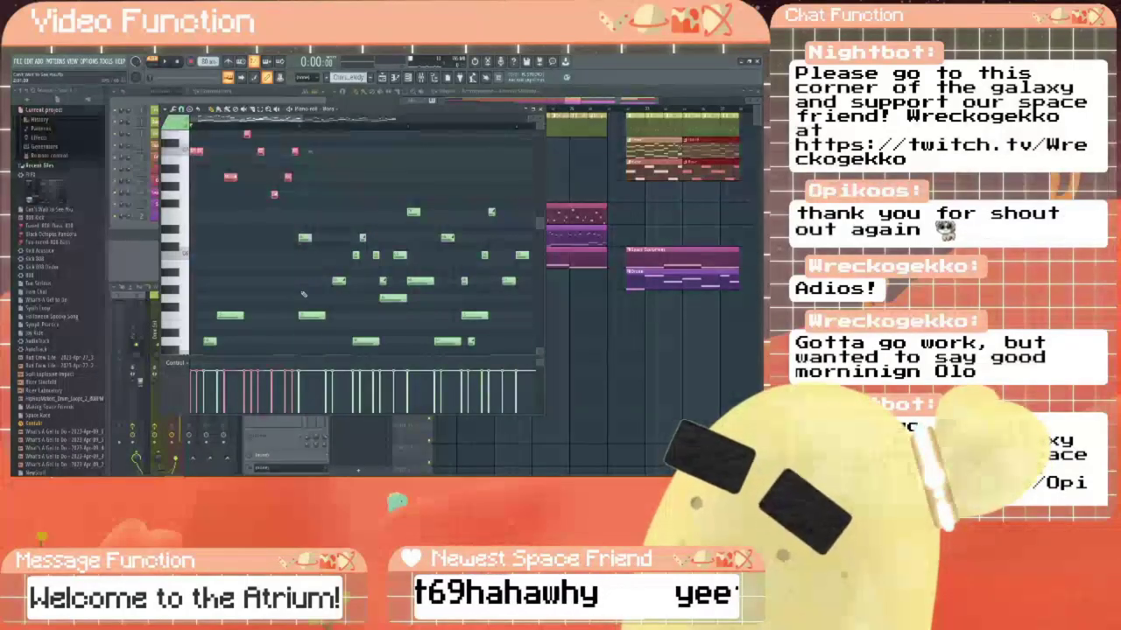
click(169, 63)
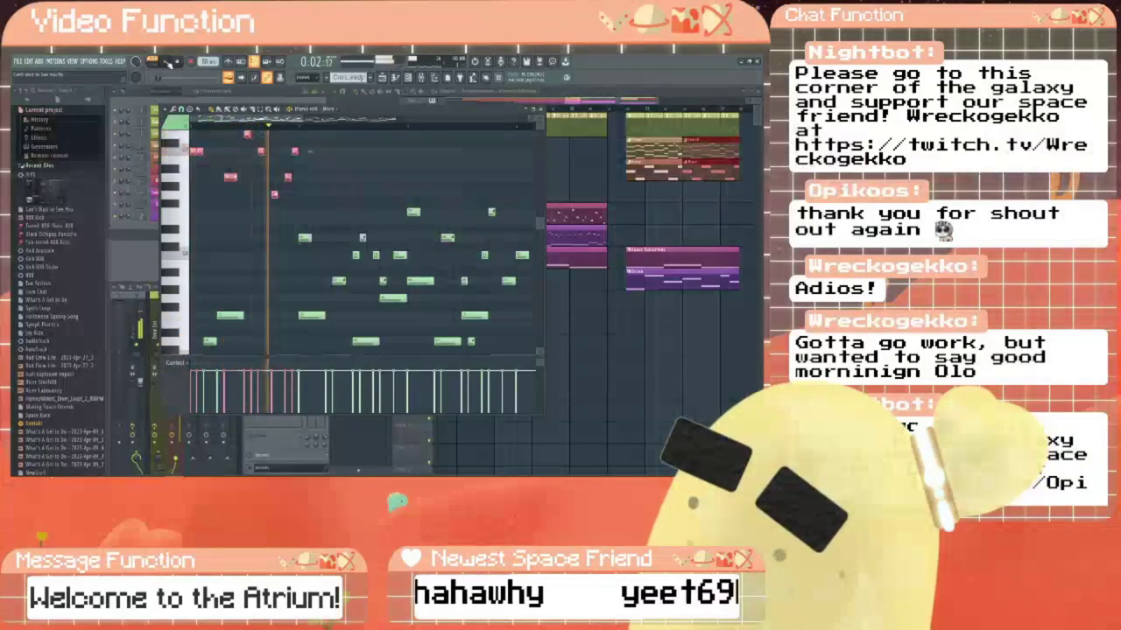
click(179, 62)
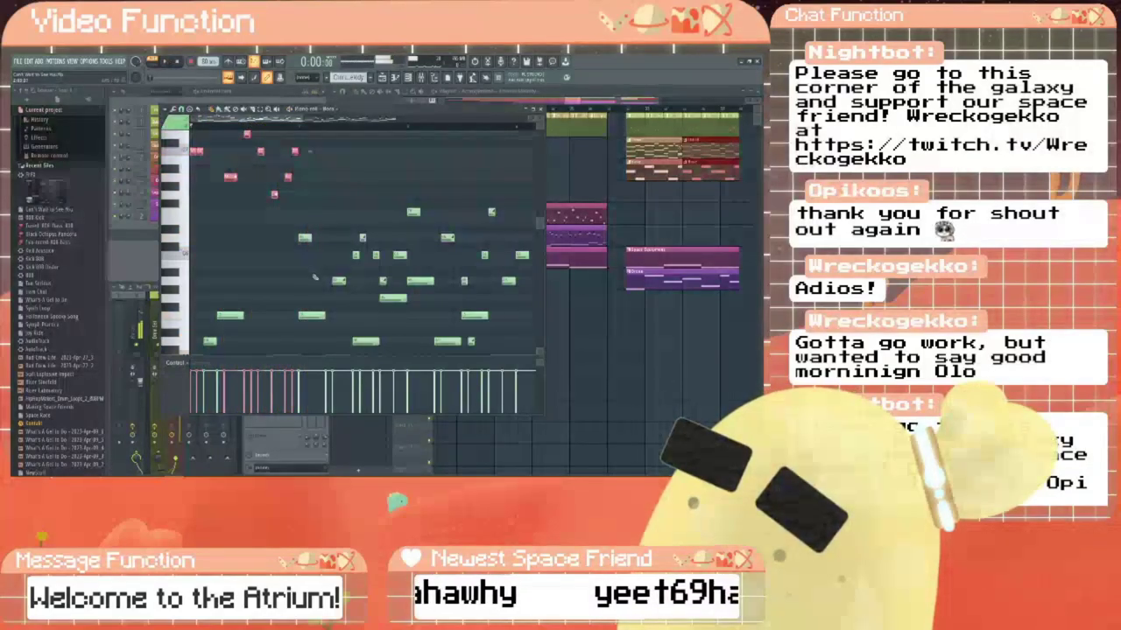
Raise the note before the opening phrase's highest note by five semitones and the one after it by two, and play the phrase.
scroll(316, 272, up, 3)
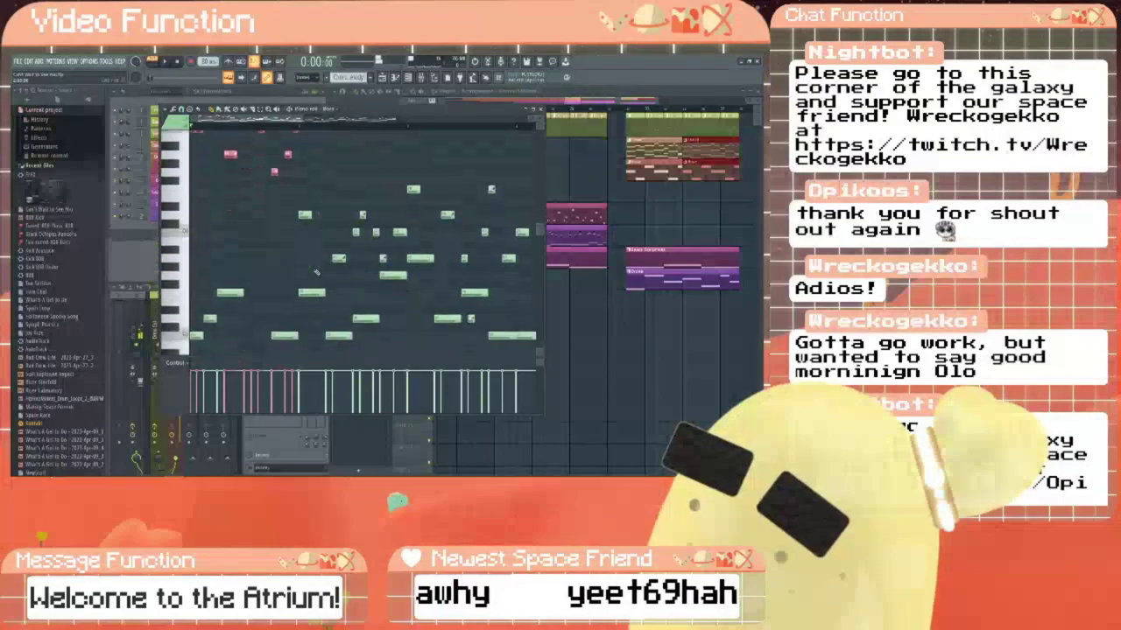
scroll(316, 273, down, 2)
scroll(315, 273, up, 3)
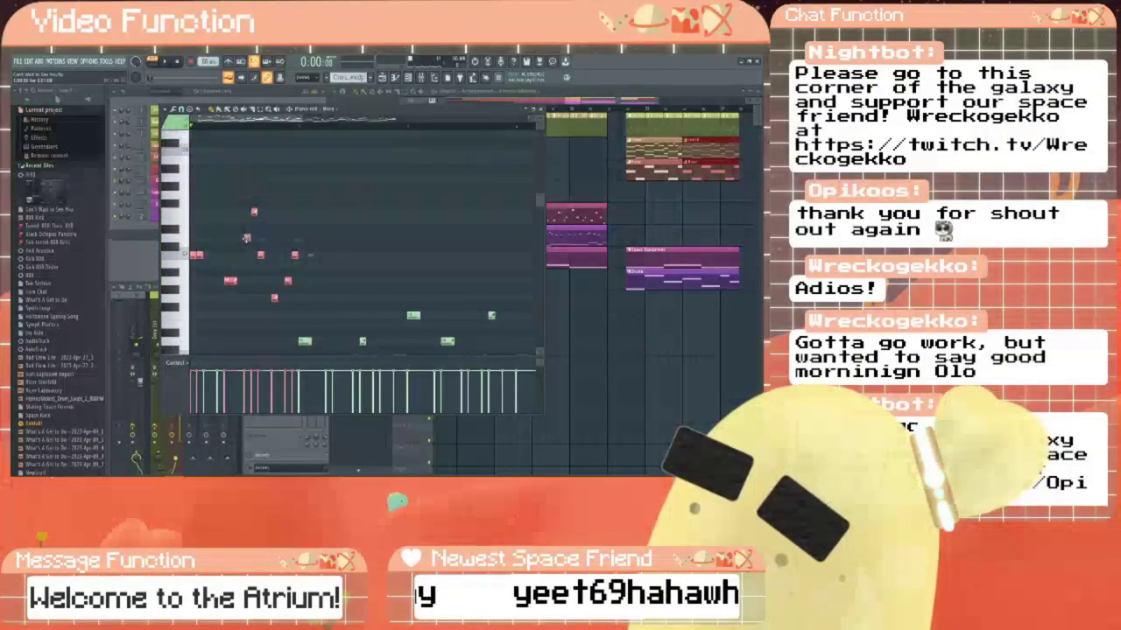
key(ctrl+d)
drag(247, 237, 246, 194)
drag(260, 255, 260, 237)
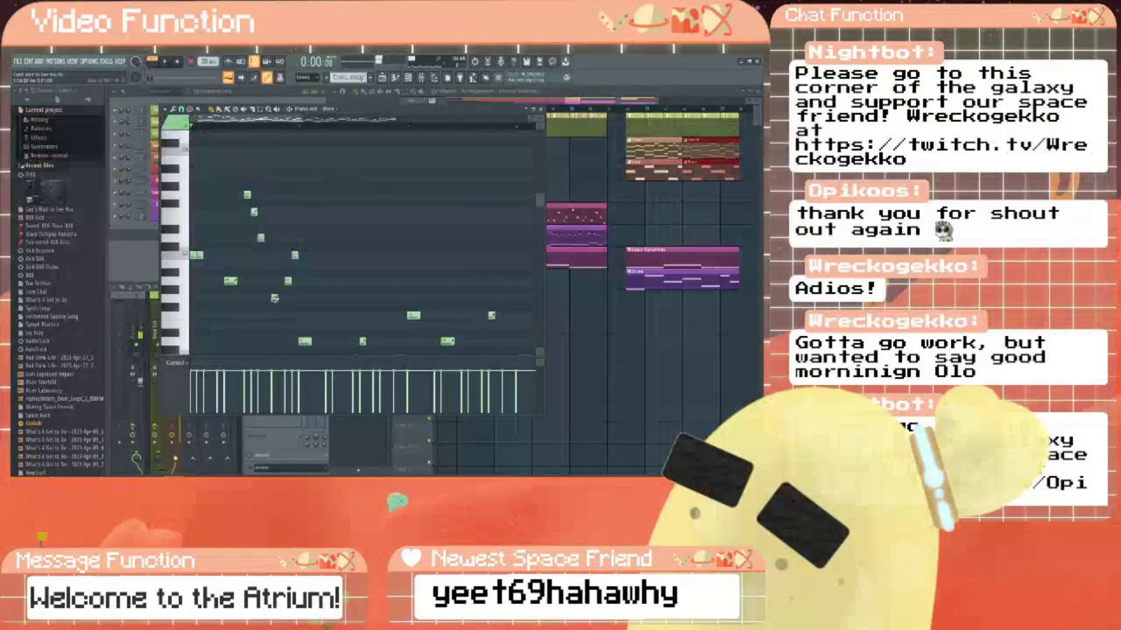
key(space)
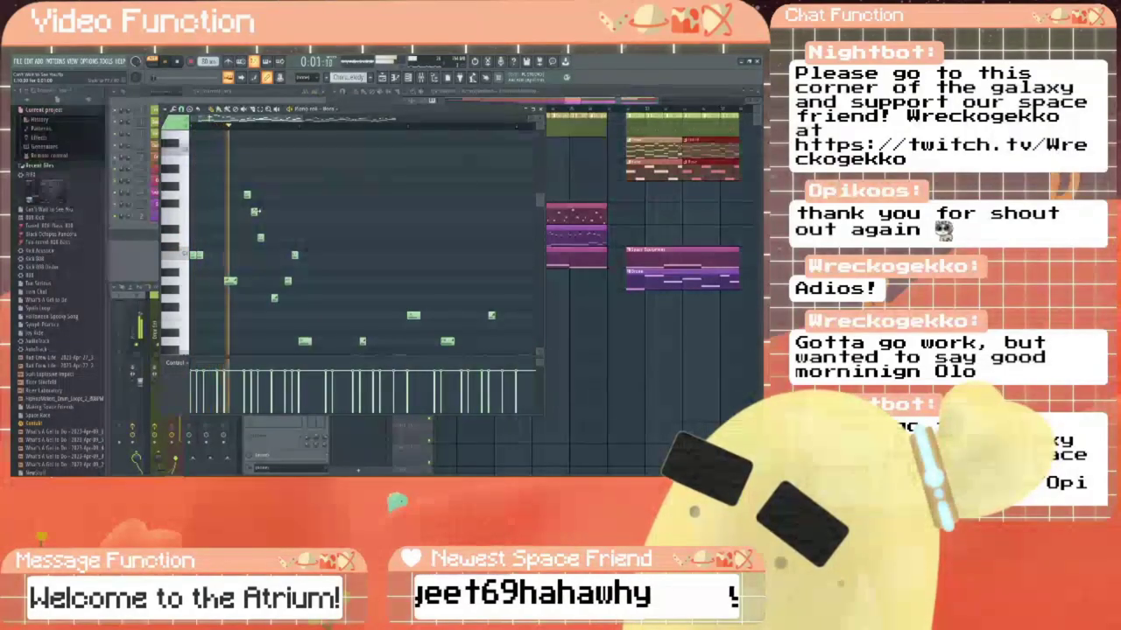
key(space)
Shorten the first upper note of the second phrase, add a short note three semitones higher right after it, and play the pattern.
scroll(350, 277, down, 3)
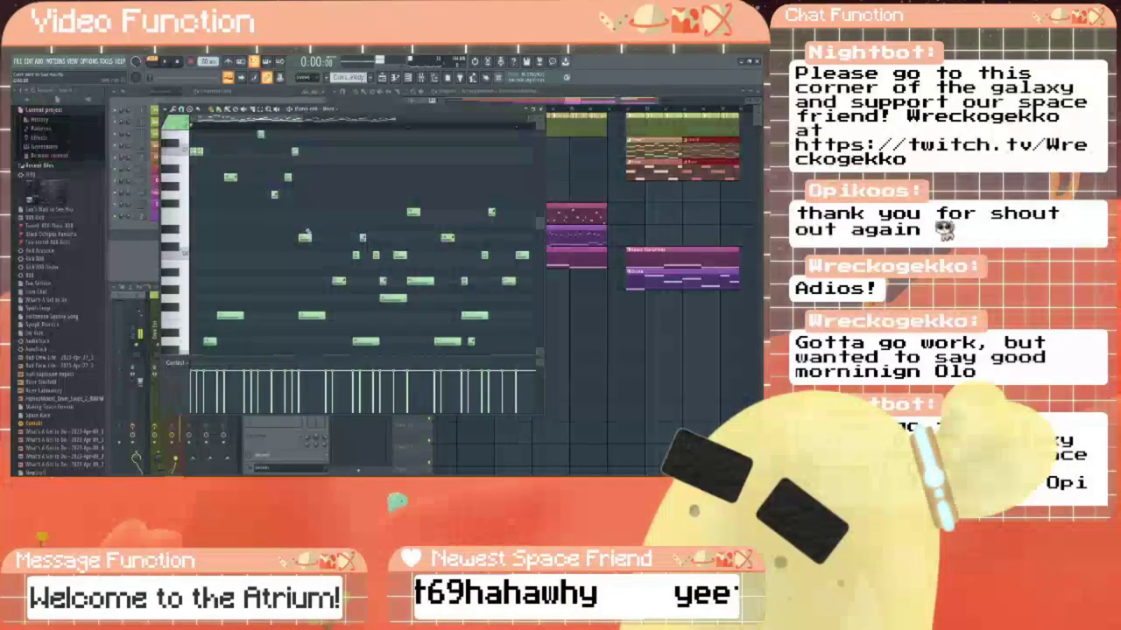
key(space)
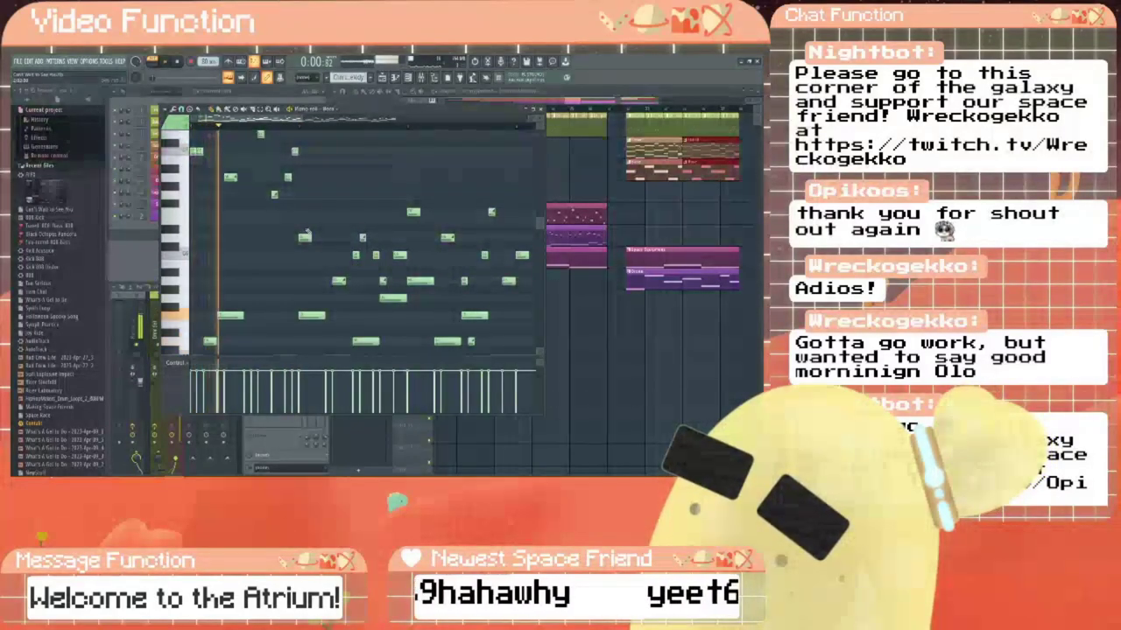
key(space)
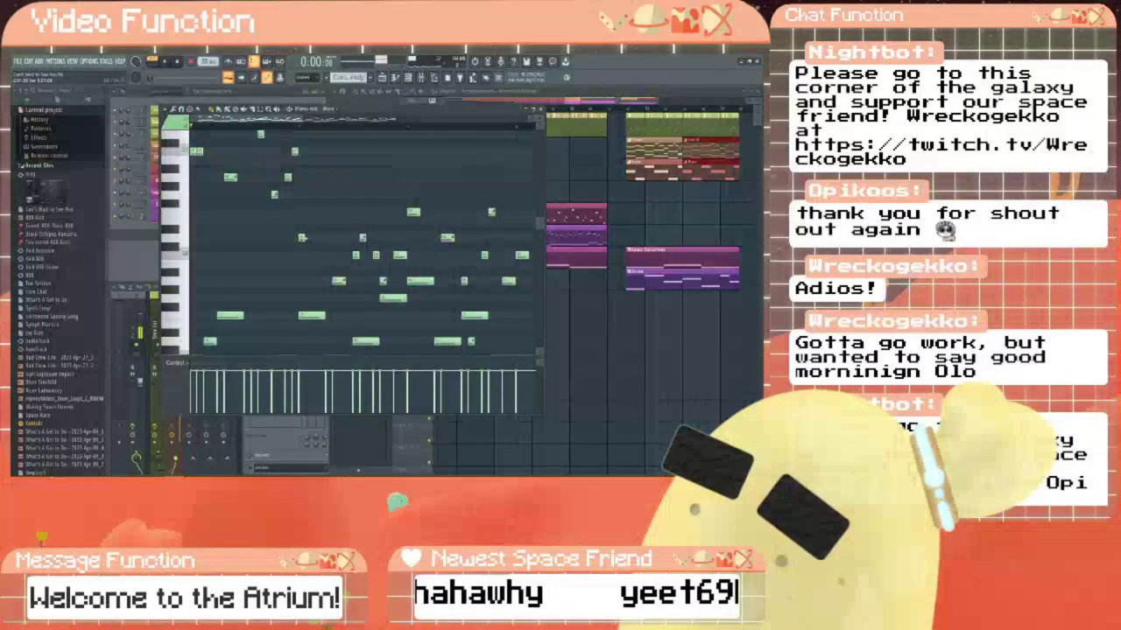
click(307, 211)
key(space)
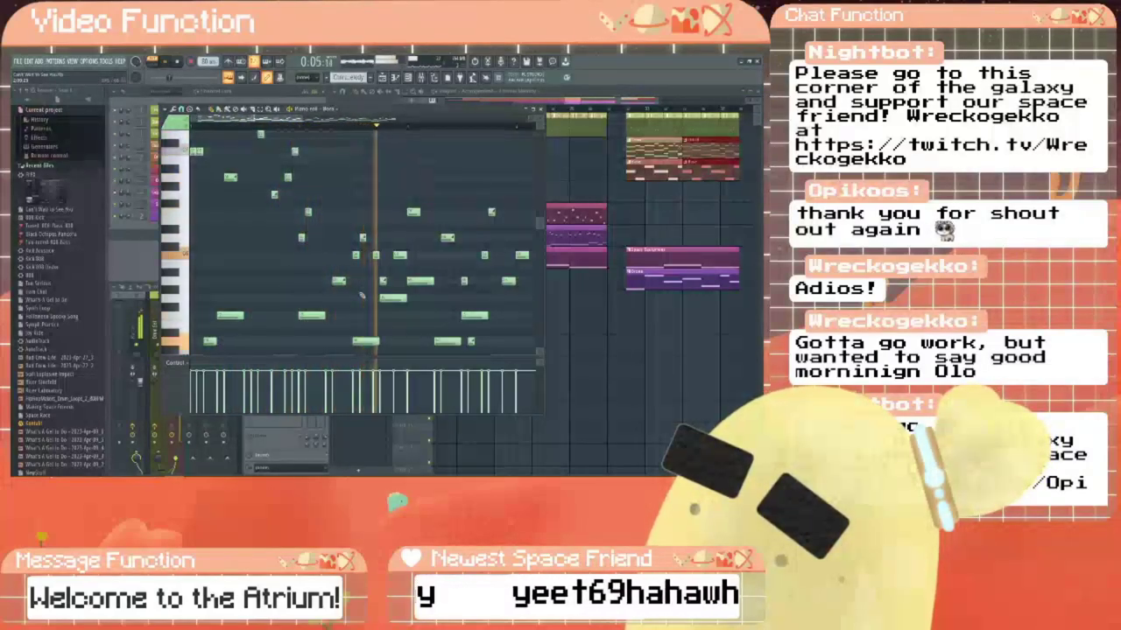
key(space)
Lower the short upper note at the start of the second phrase's second half by three semitones.
scroll(361, 295, down, 3)
scroll(361, 295, up, 3)
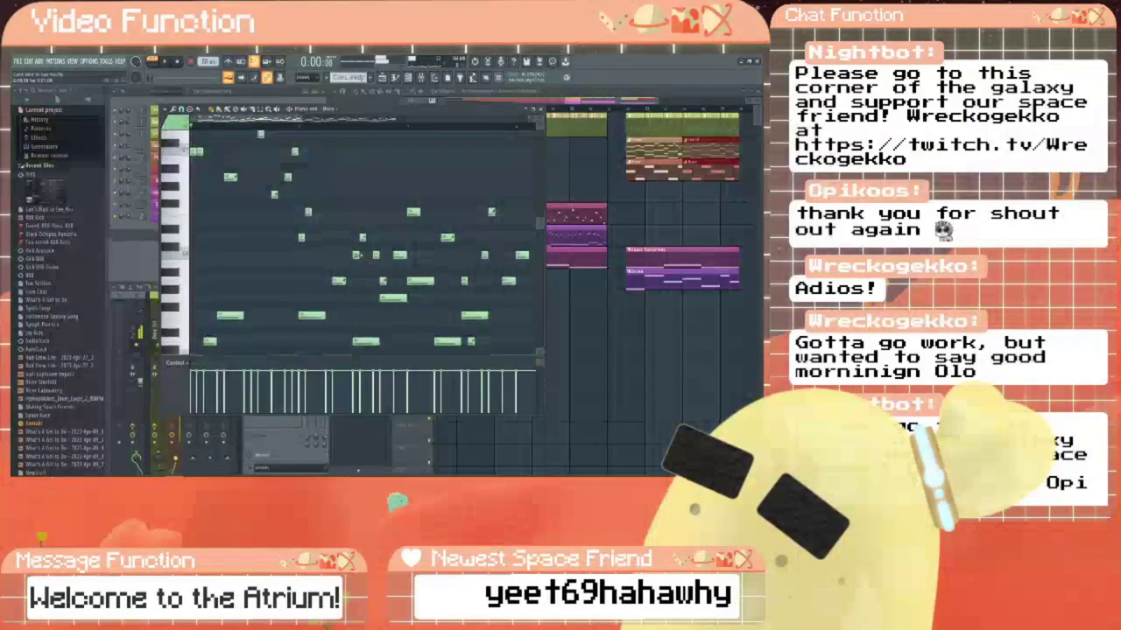
drag(356, 248, 357, 282)
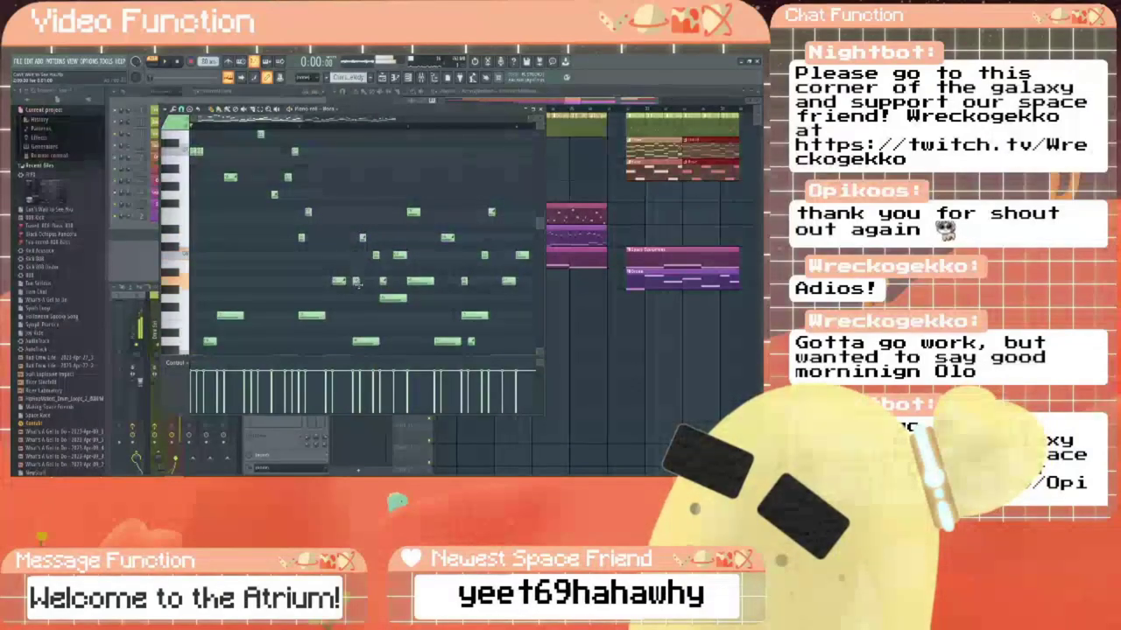